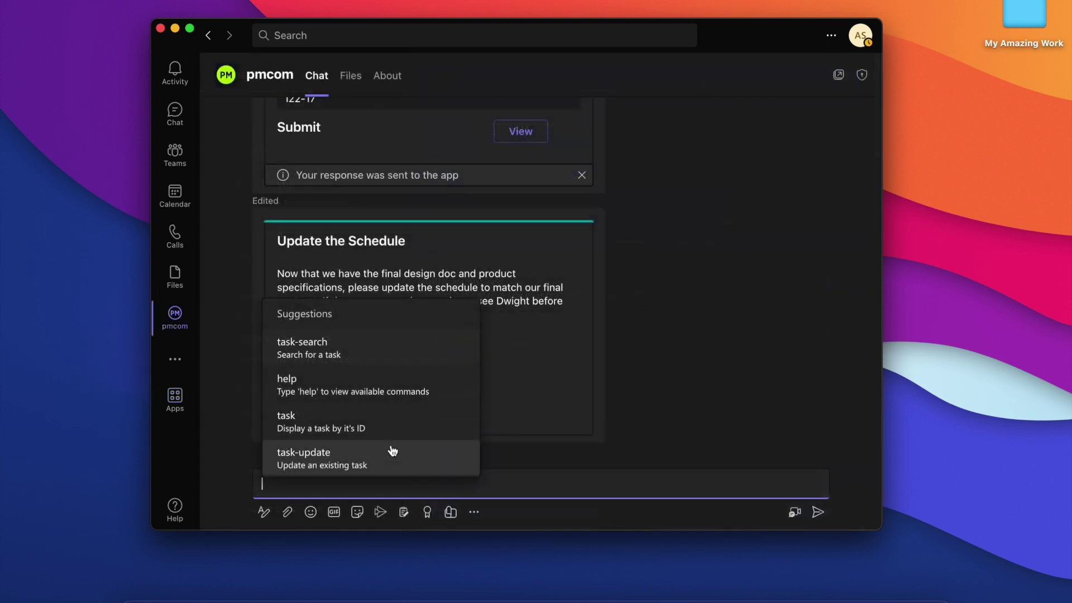
Search the project tasks for "schedule" with the bot's task-search command.
click(357, 349)
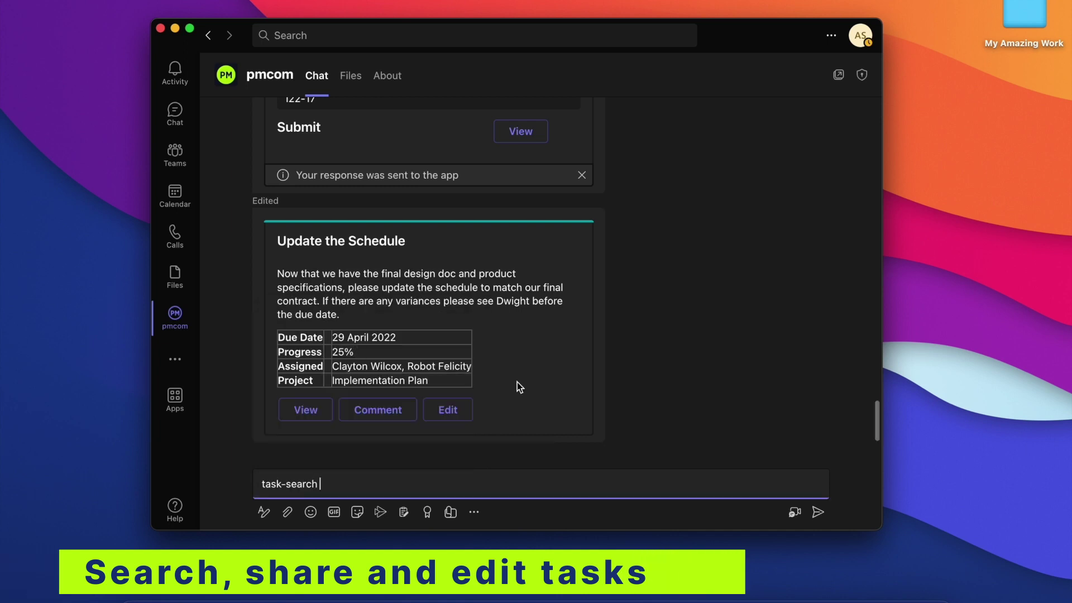
text(schedule)
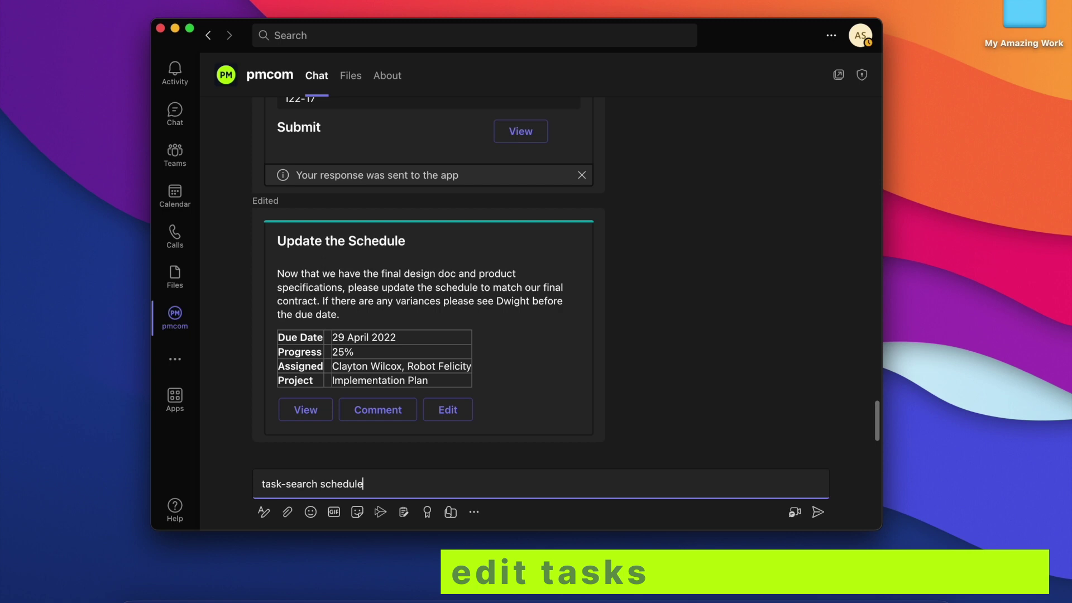
key(Return)
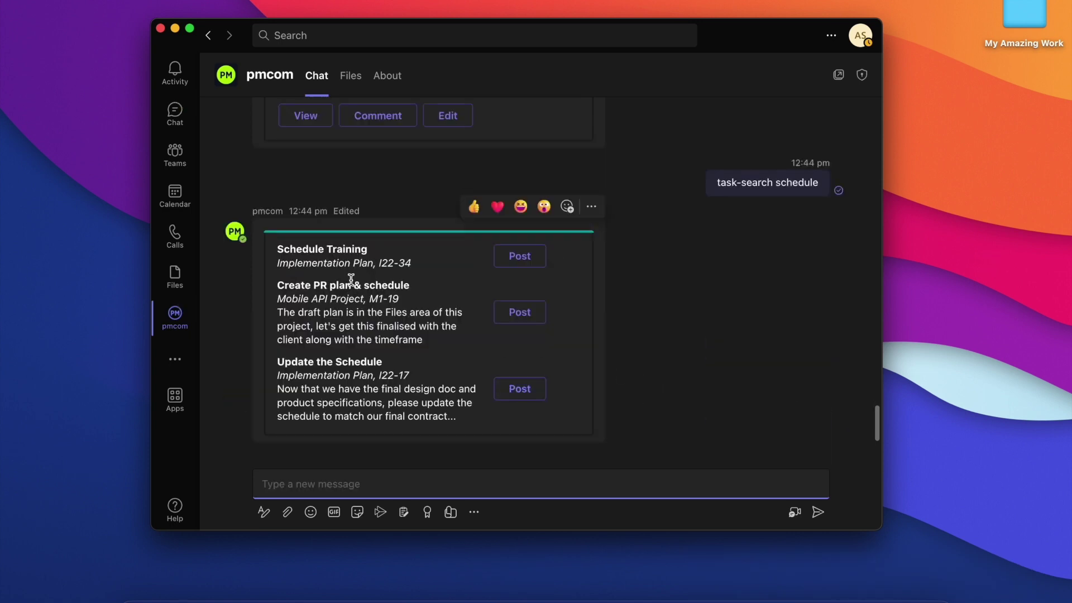
Post the "Create PR plan & schedule" task from the search results and read through its description.
click(422, 405)
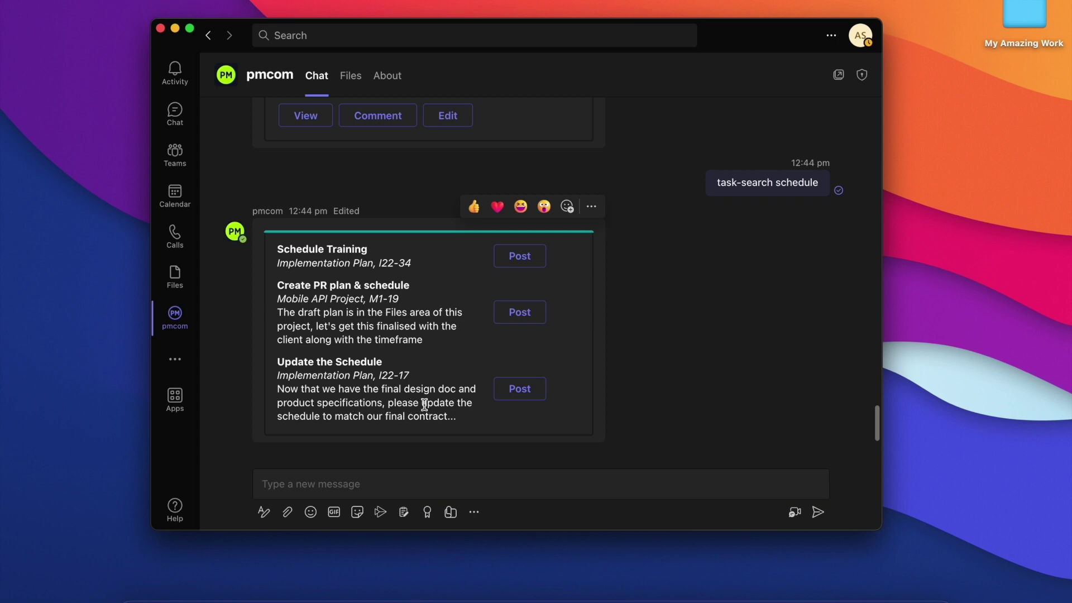
click(519, 315)
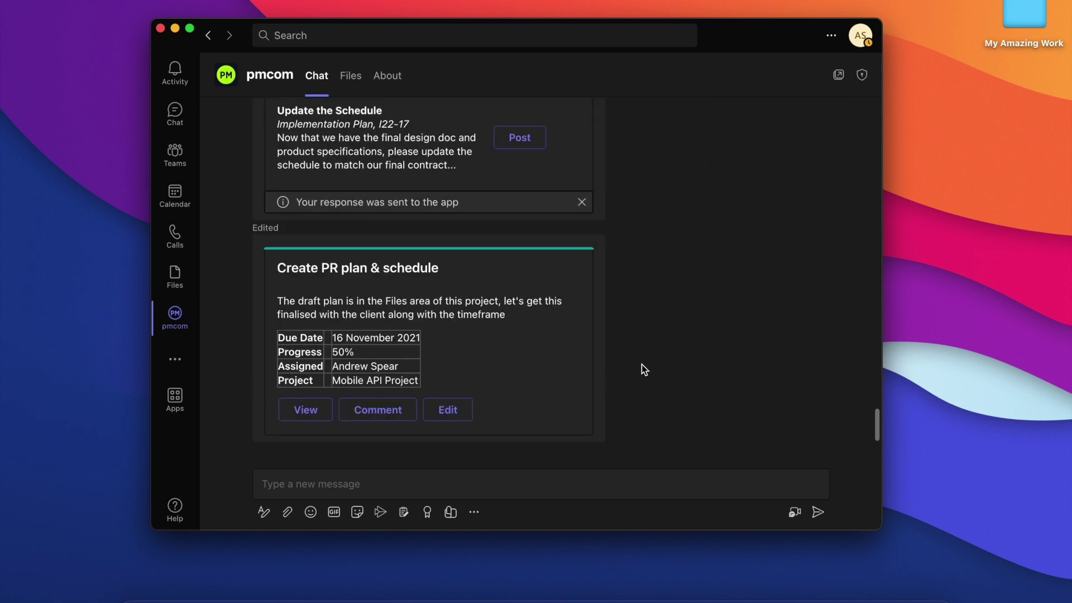
drag(282, 299, 354, 313)
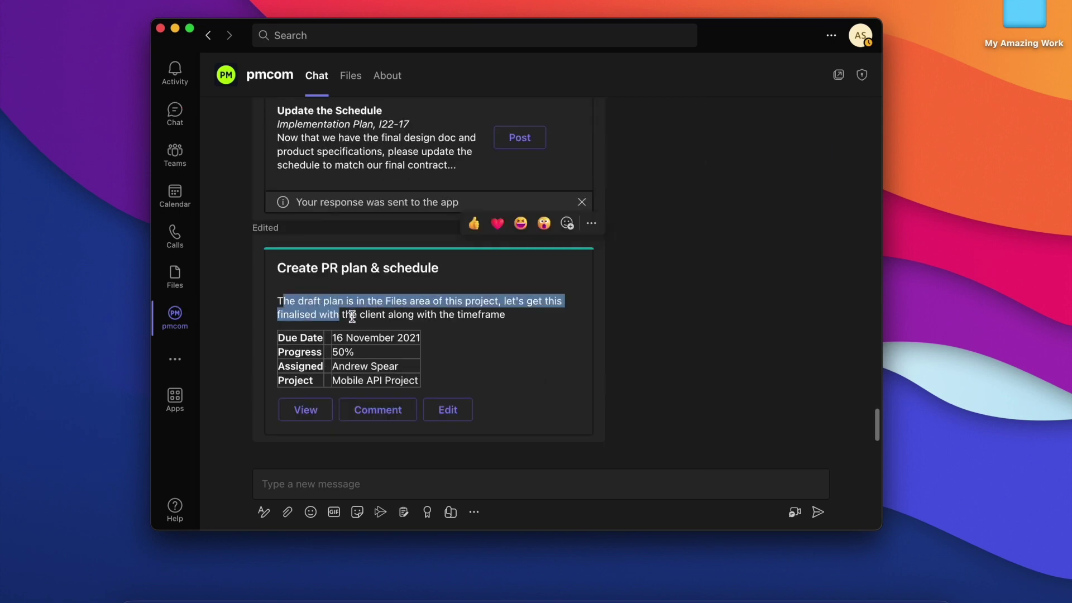
click(352, 315)
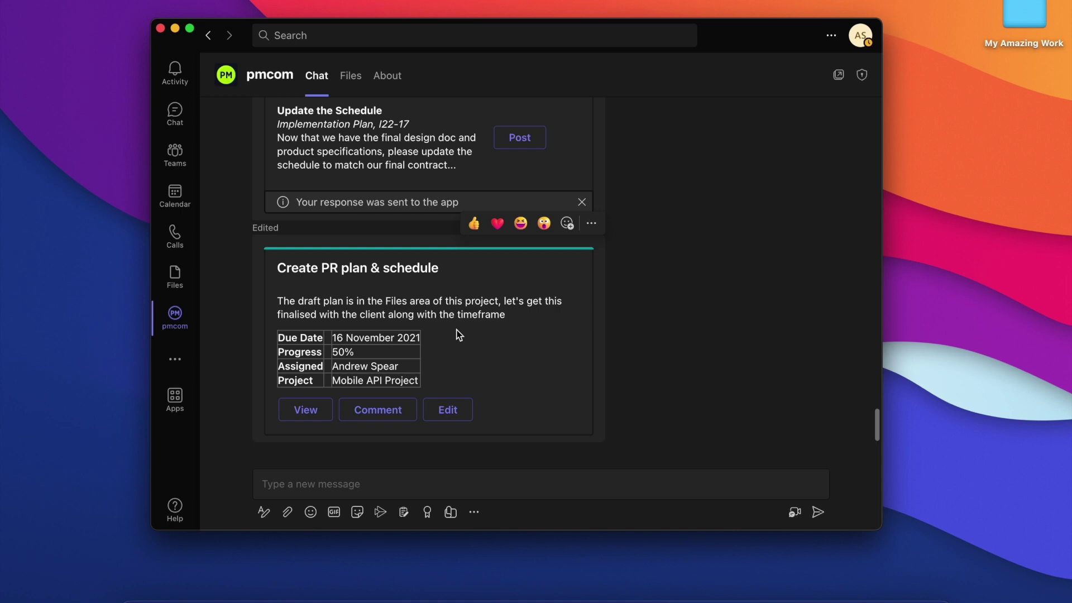
Add a comment to the "Create PR plan & schedule" task saying a named colleague said it is now passed for QA.
click(384, 411)
click(413, 365)
text(Li)
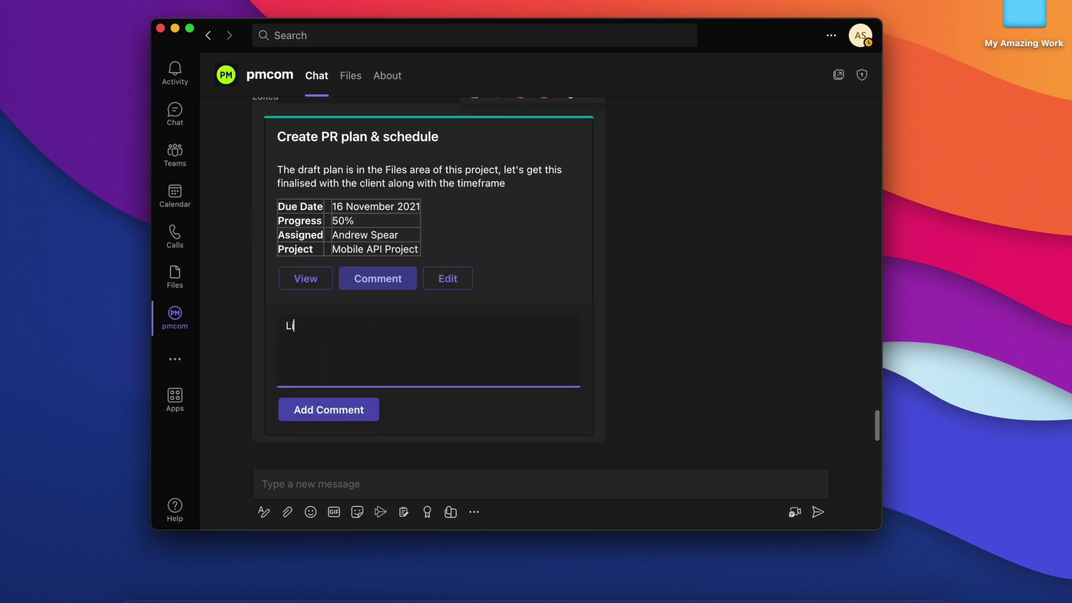
text(nda said that this is now passed for QA)
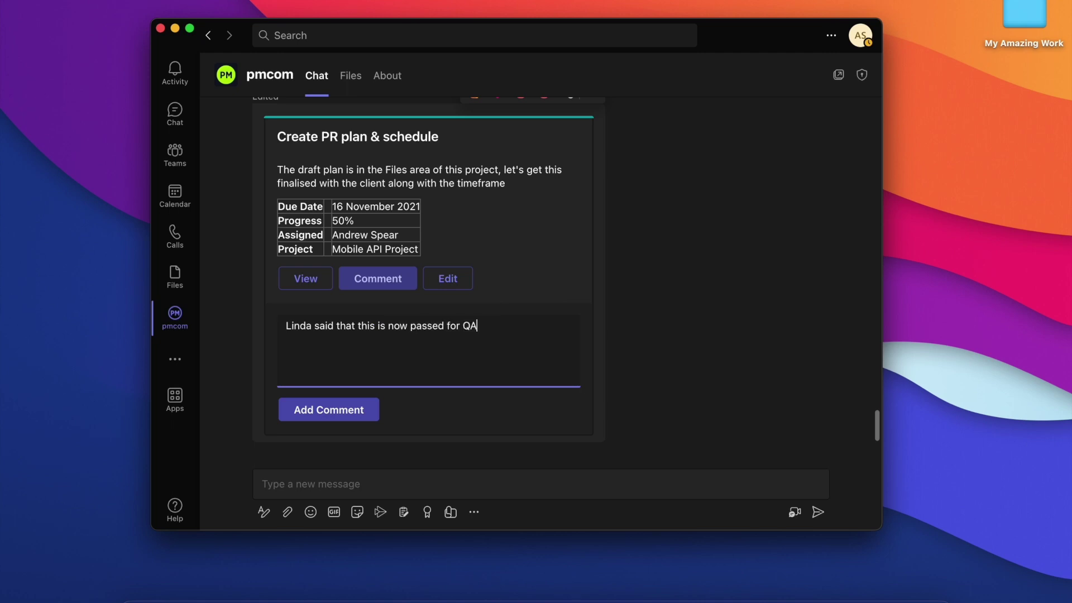
click(356, 410)
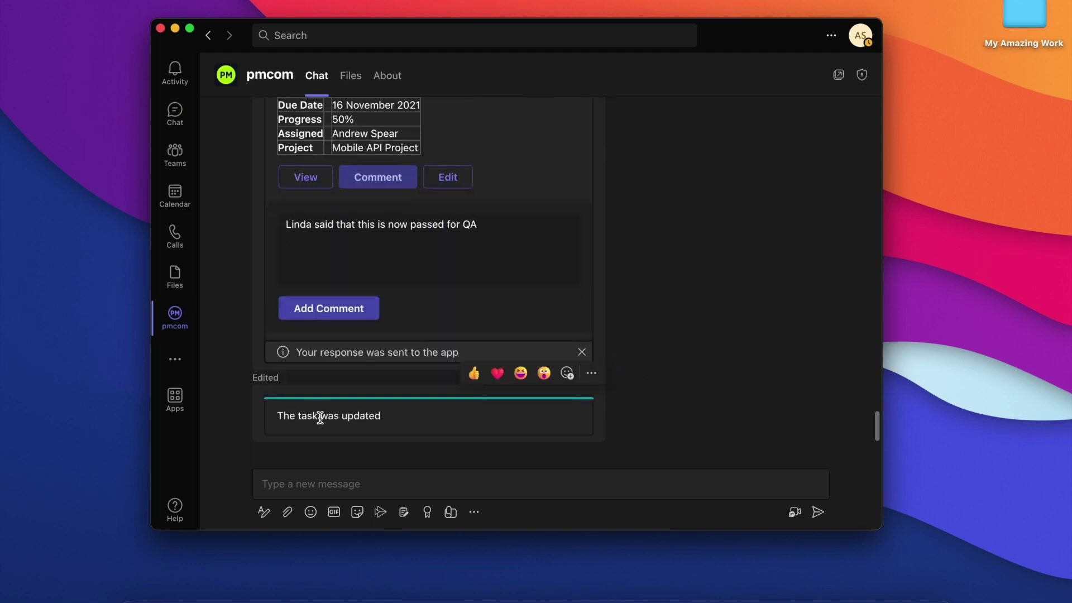
drag(317, 416, 357, 416)
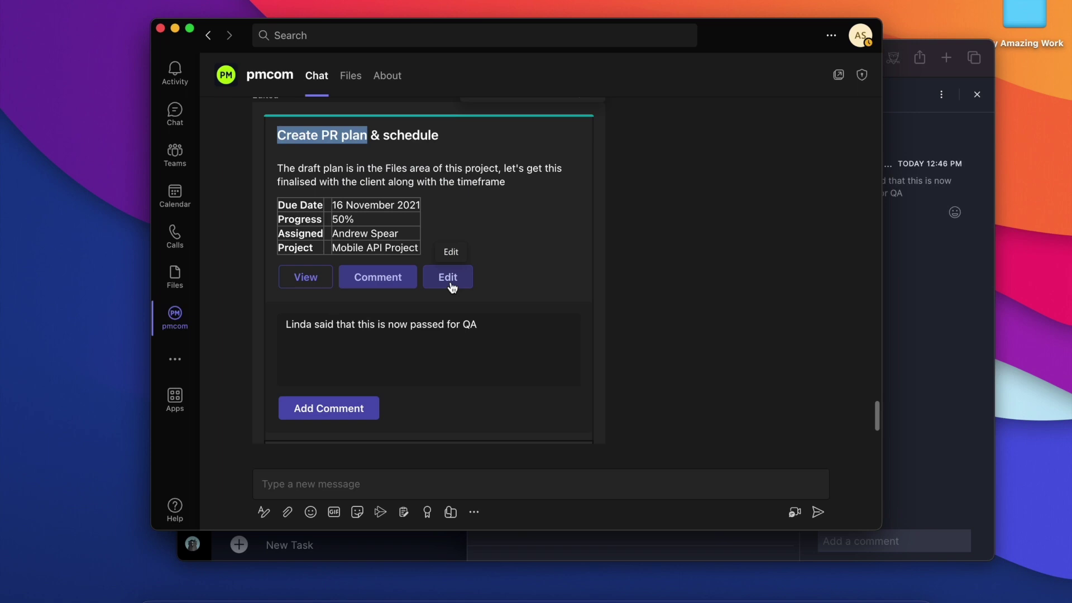
Edit the "Create PR plan & schedule" task, setting its progress to Almost Done, and save the changes.
click(450, 279)
scroll(563, 303, down, 3)
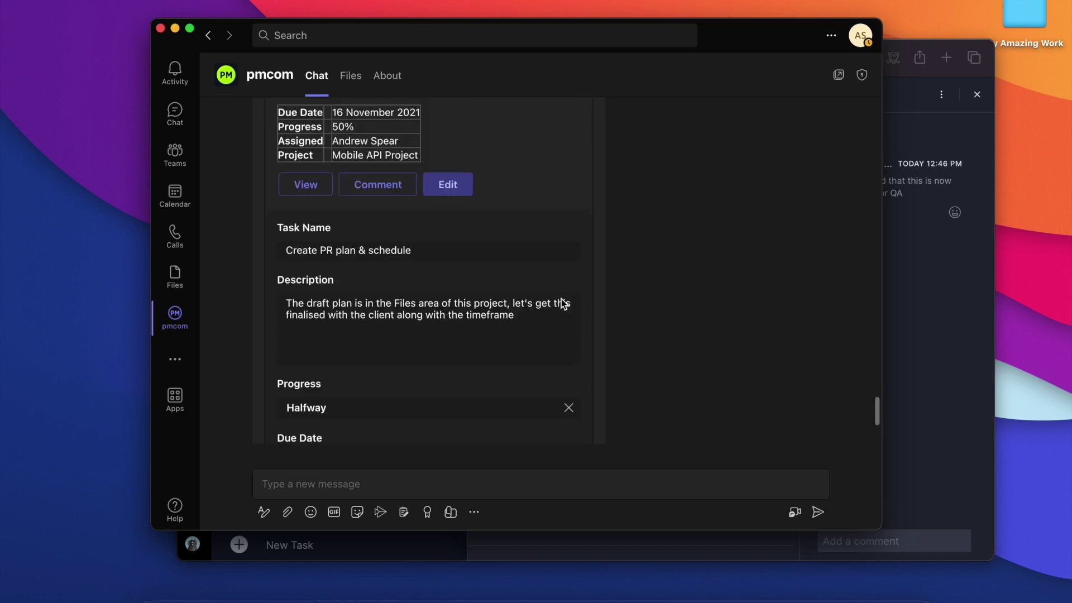
scroll(562, 303, down, 3)
click(484, 338)
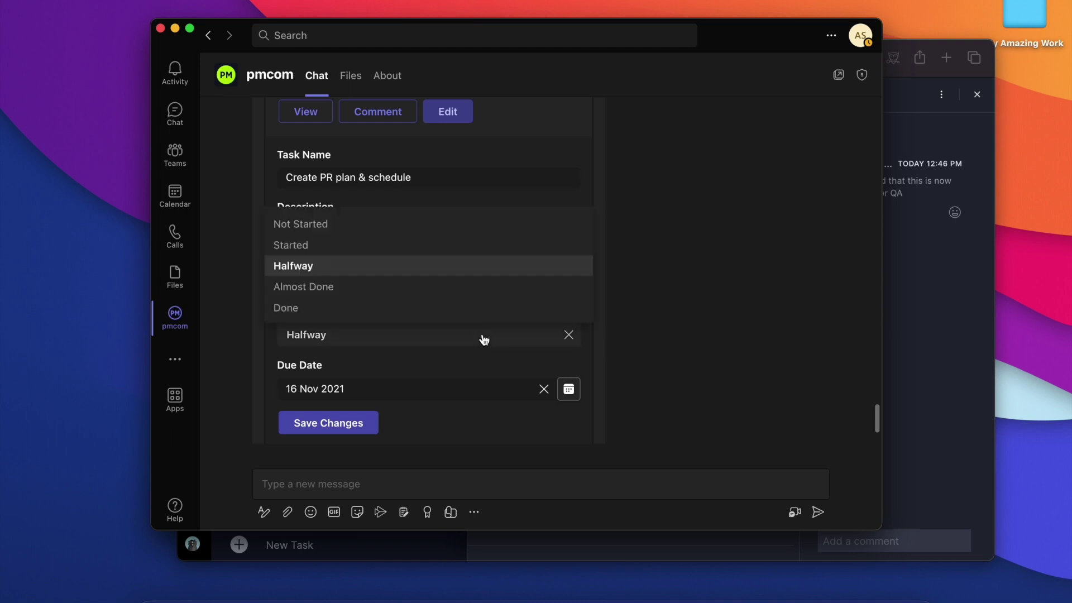
click(387, 285)
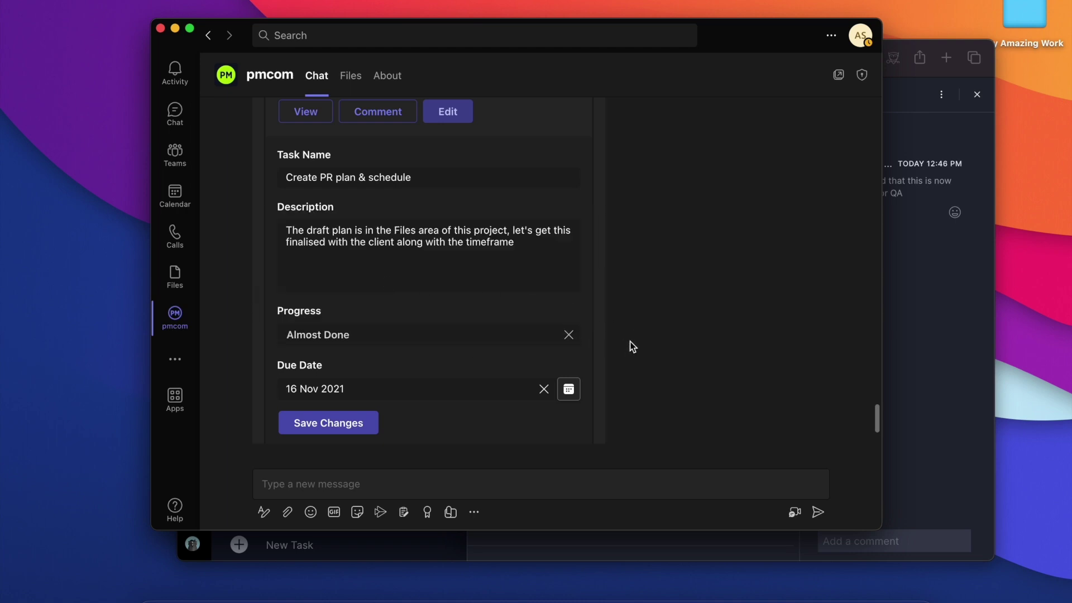
scroll(631, 294, down, 1)
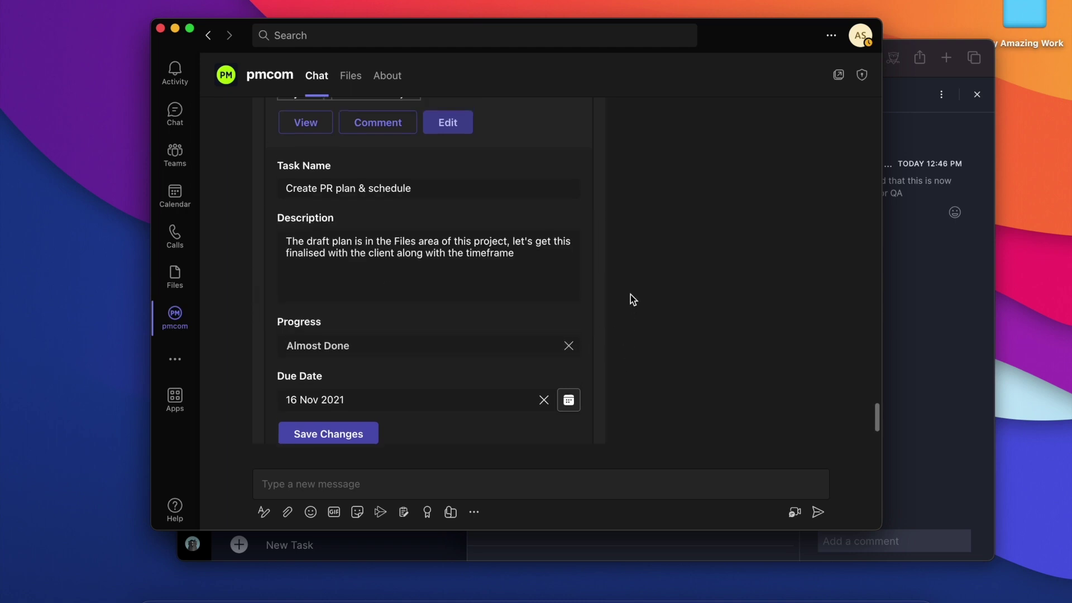
click(343, 420)
Check the edited task in the ProjectManager browser window, and return to Teams to review the bot's latest message.
click(917, 352)
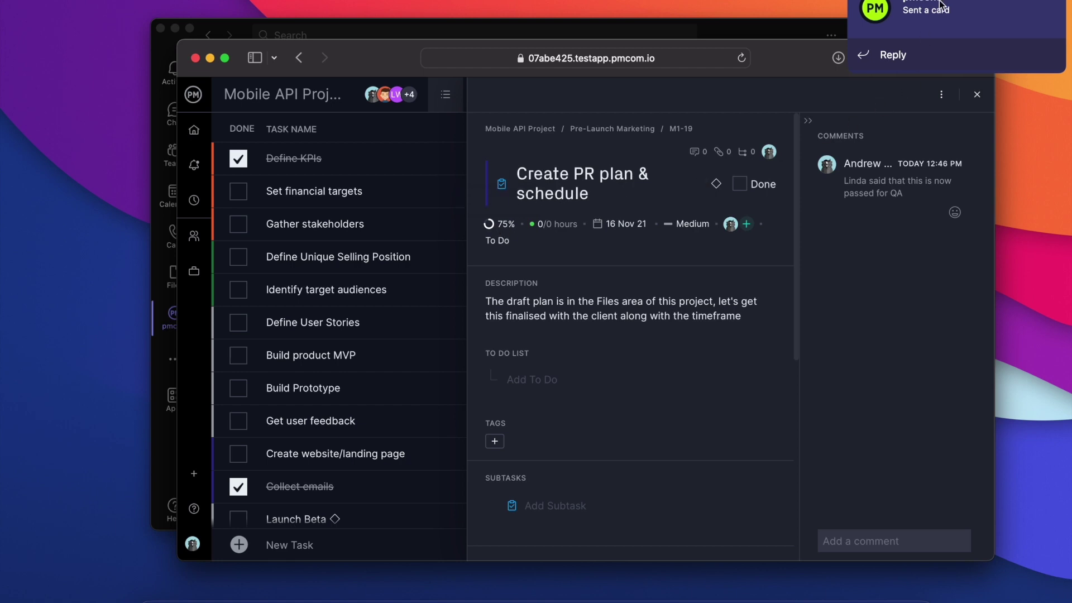
click(899, 55)
click(936, 18)
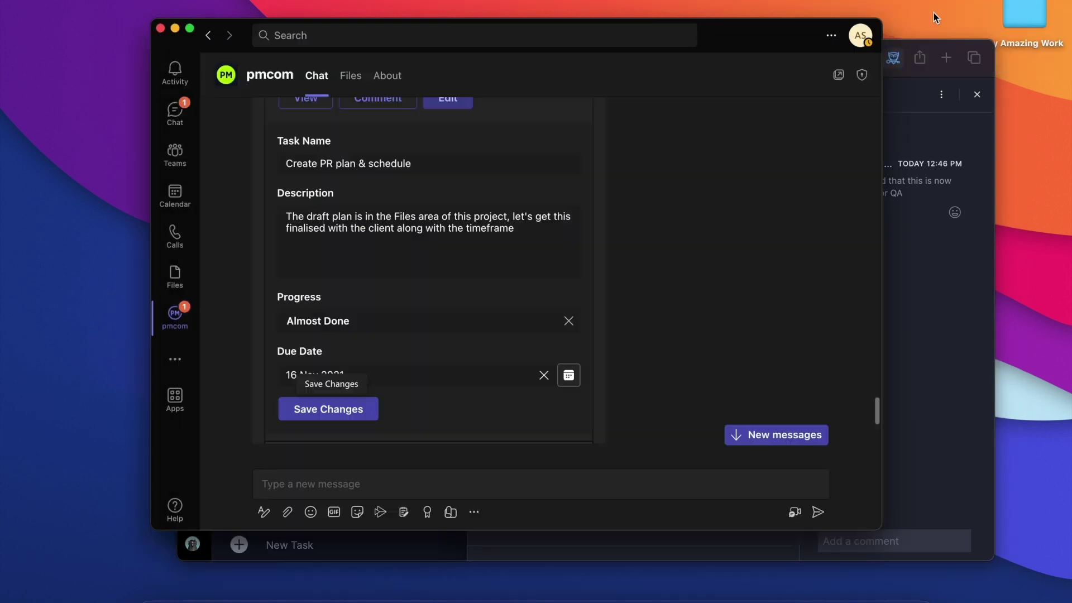
scroll(608, 368, down, 3)
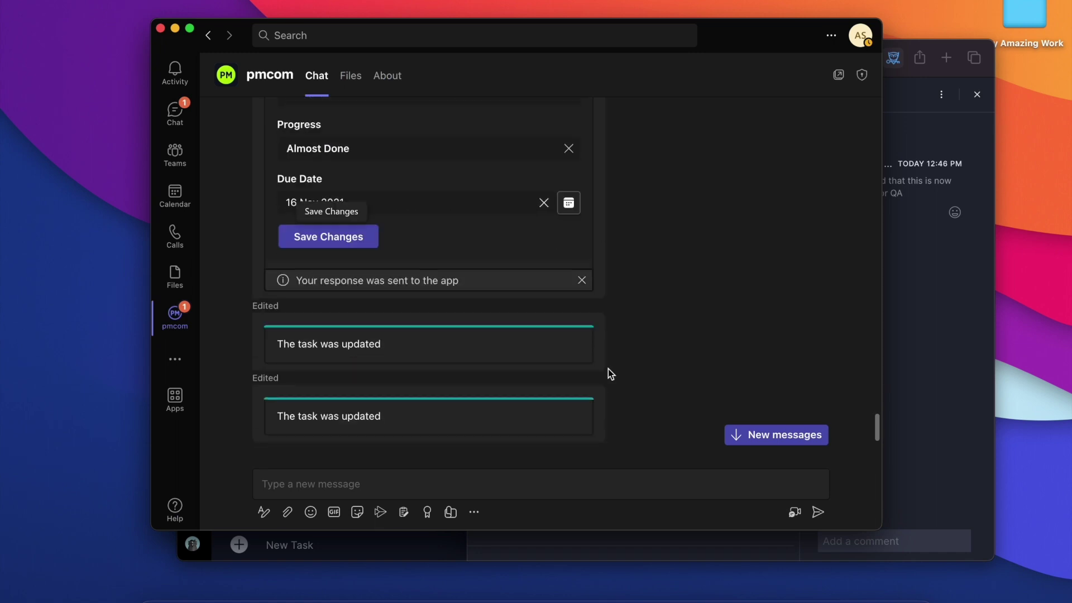
drag(275, 423, 384, 421)
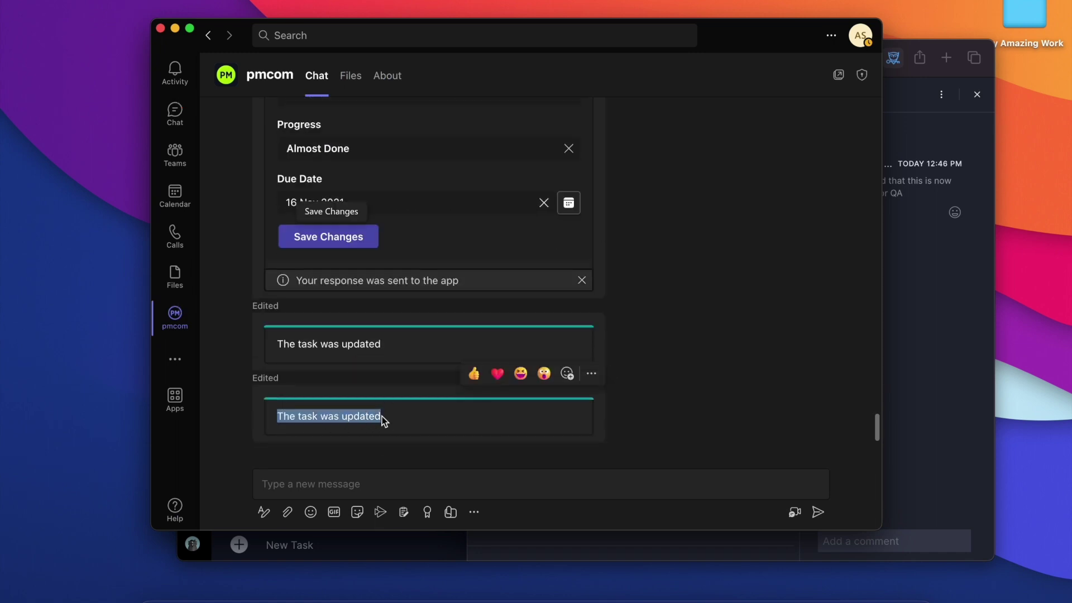
Request the new task form from the bot with the task-create command.
click(620, 482)
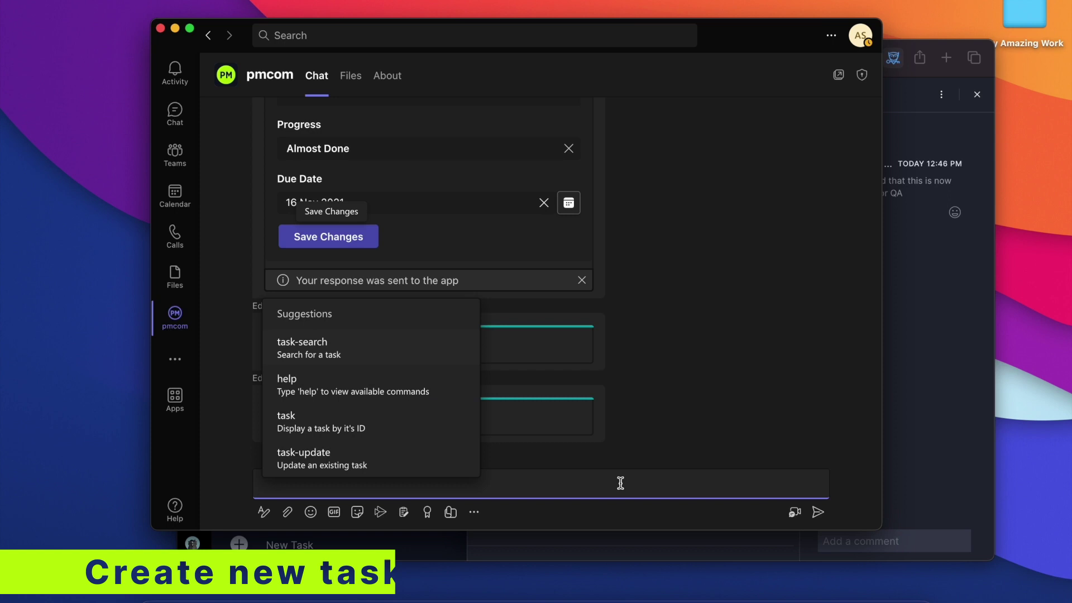
text(task-create)
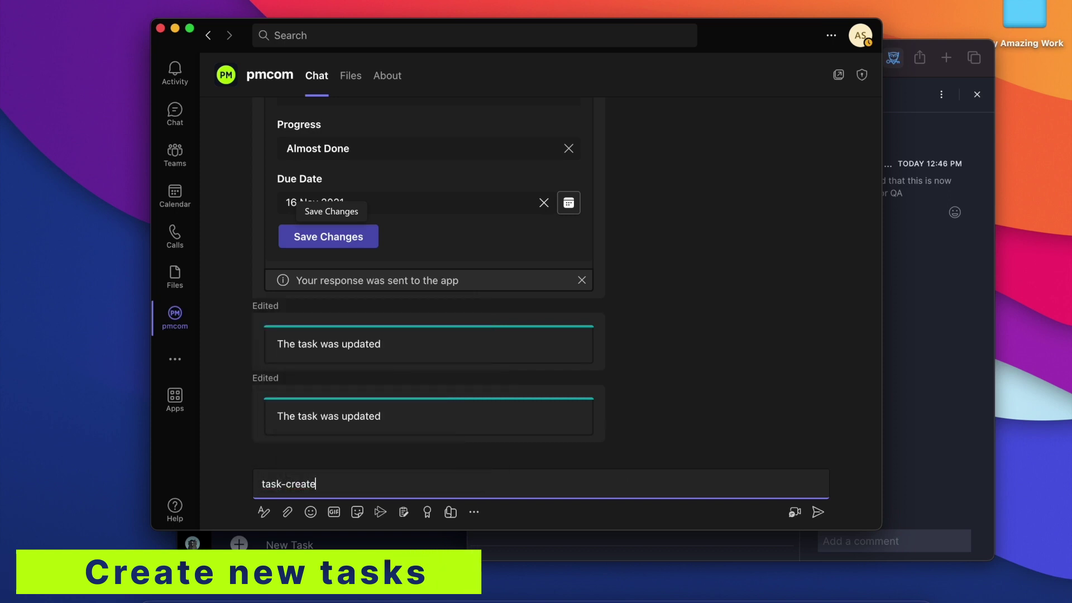
key(Return)
scroll(657, 362, up, 2)
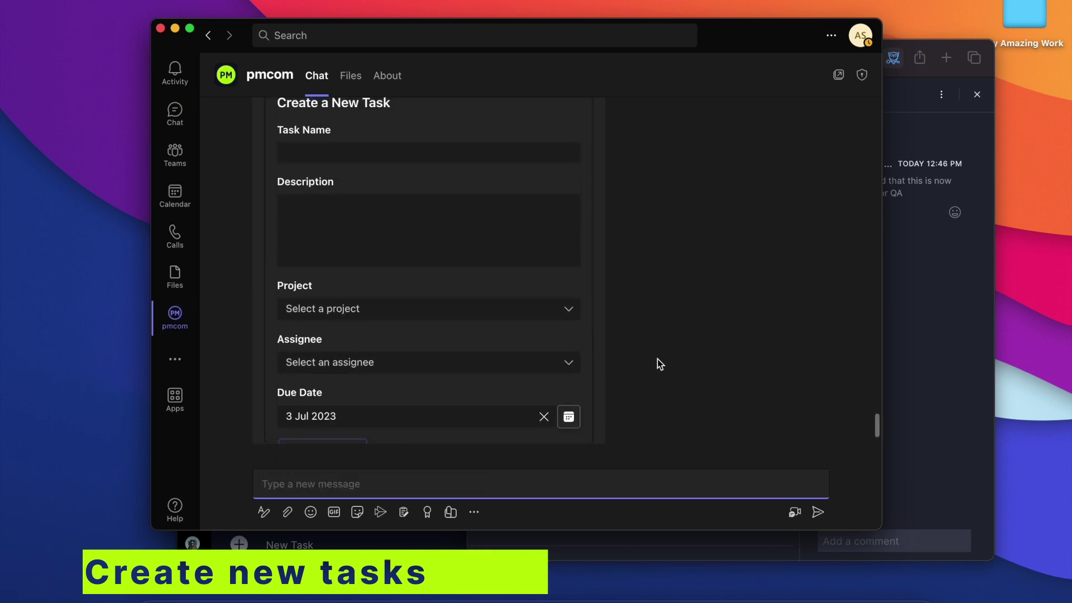
Look over the fields of the new task form, including the available projects.
click(412, 153)
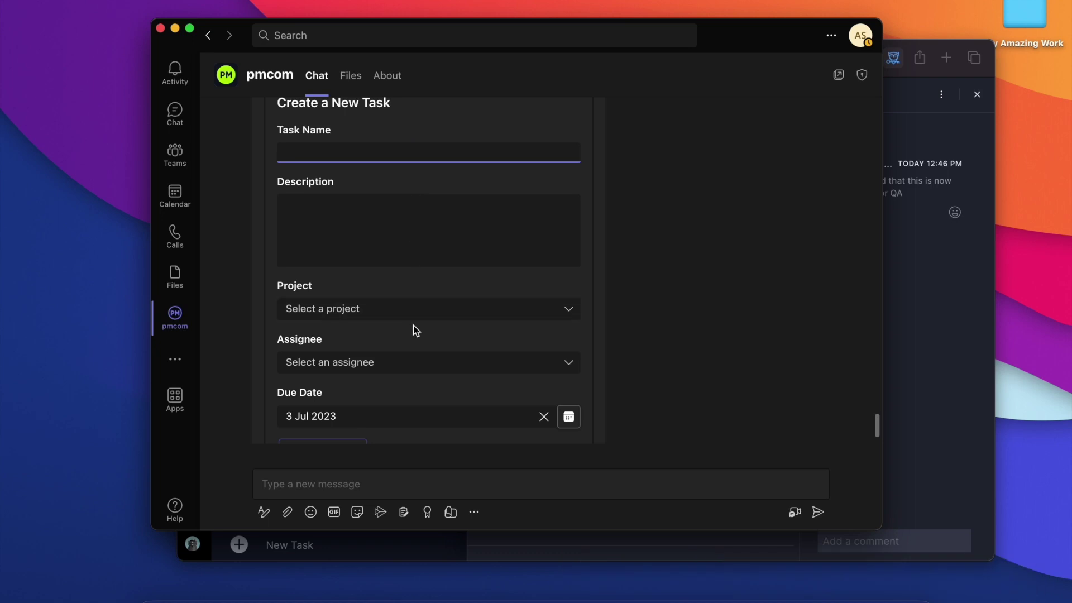
click(568, 310)
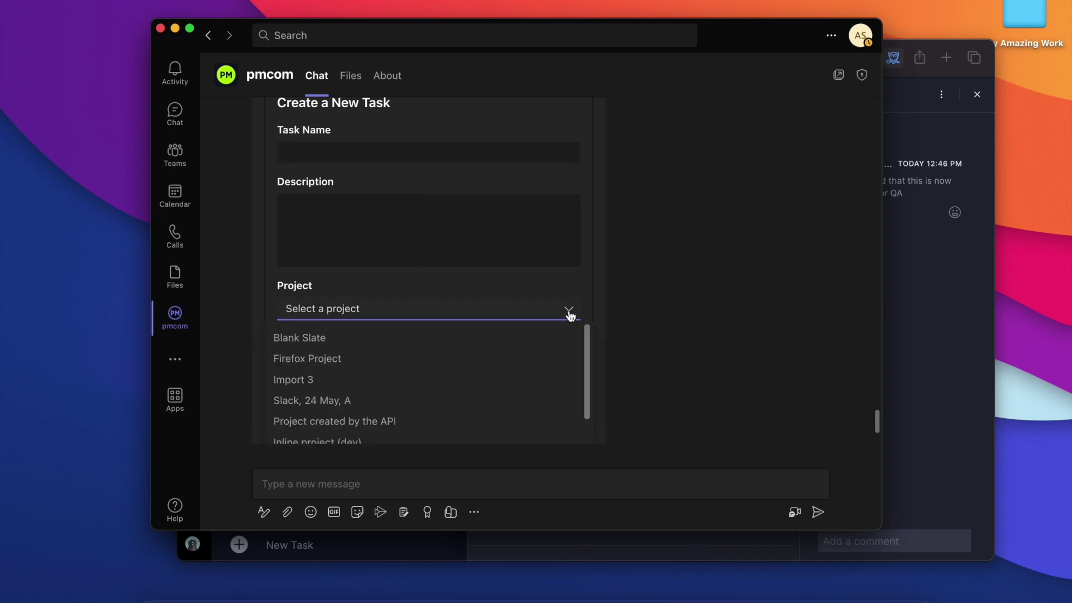
click(570, 312)
scroll(631, 343, down, 1)
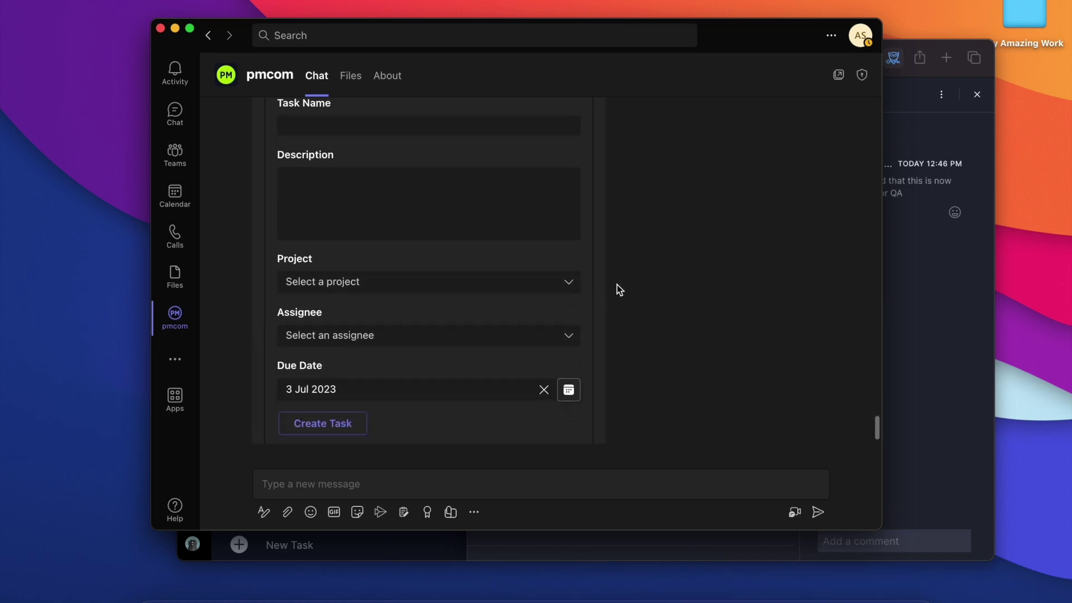
scroll(625, 284, up, 3)
scroll(623, 282, down, 3)
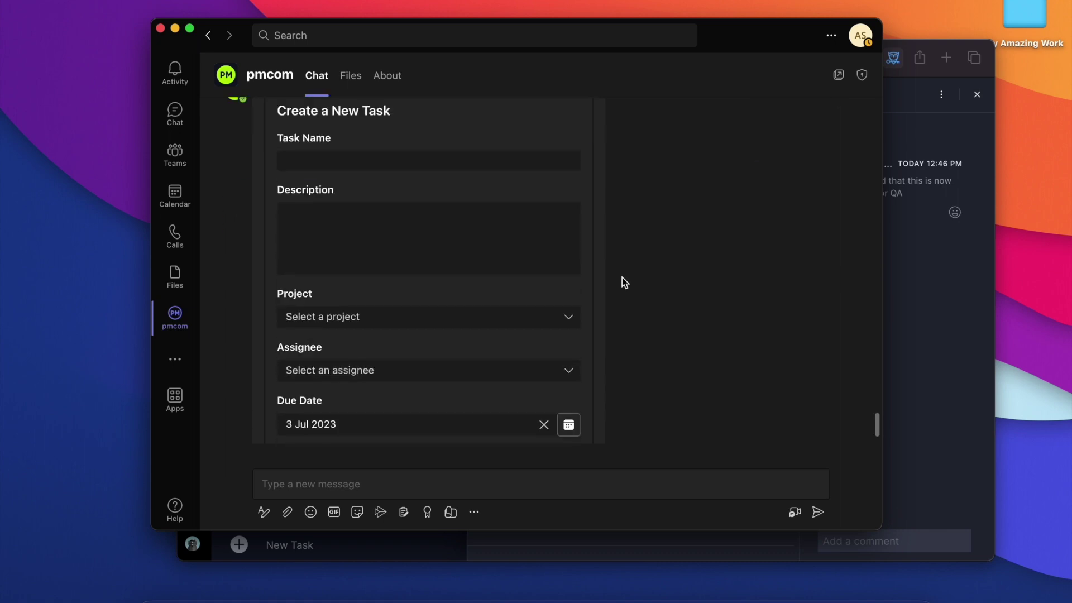
Name the new task "Demo task" and enter the description "I really hope this works 😅".
click(498, 167)
text(Demo t)
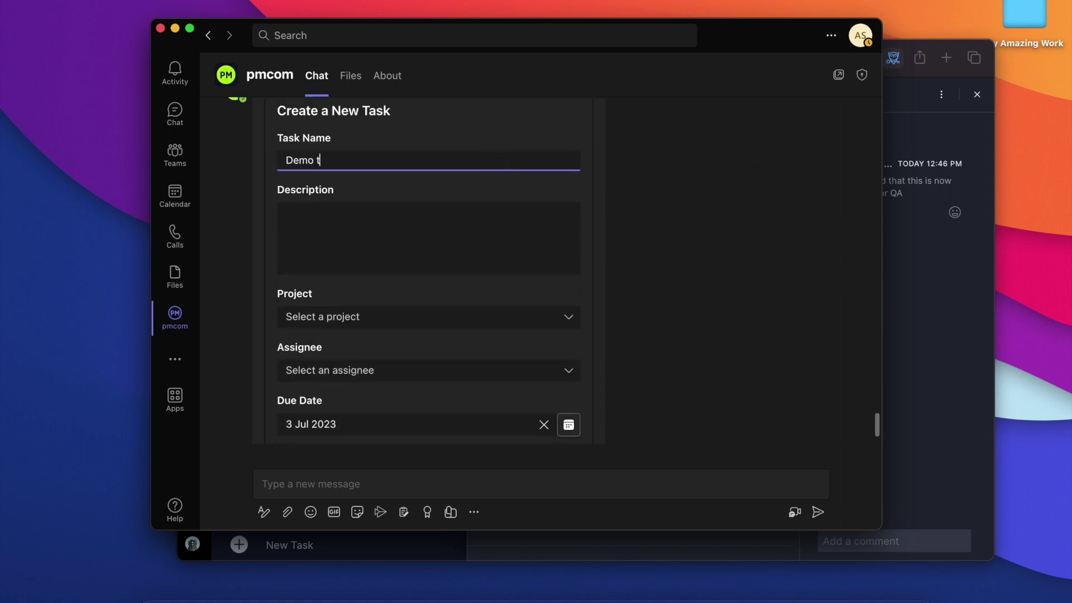
text(ask)
key(Tab)
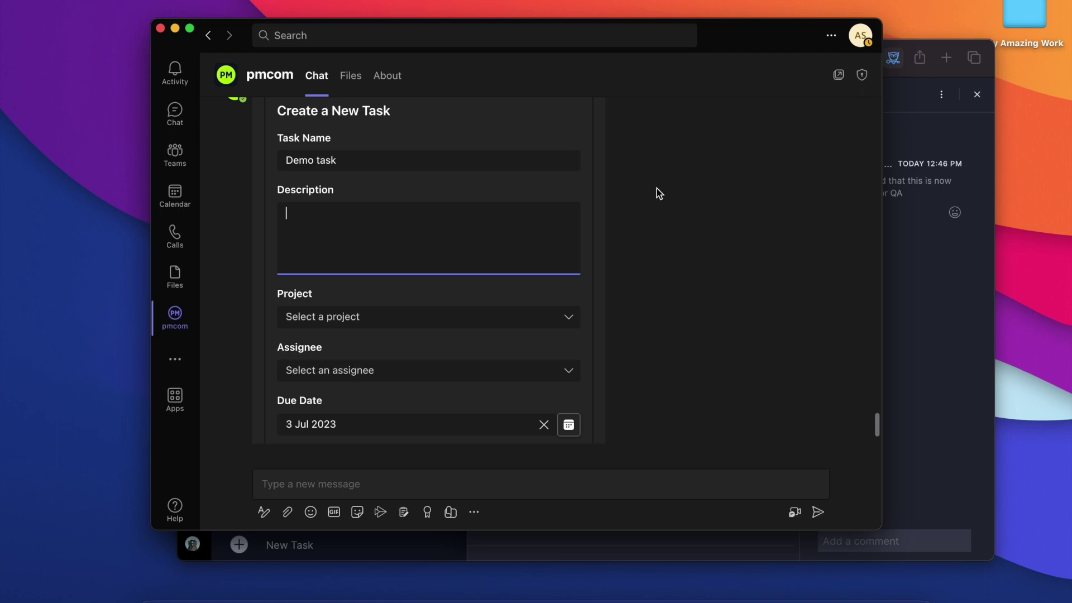
scroll(634, 219, down, 1)
text(I really hope this works)
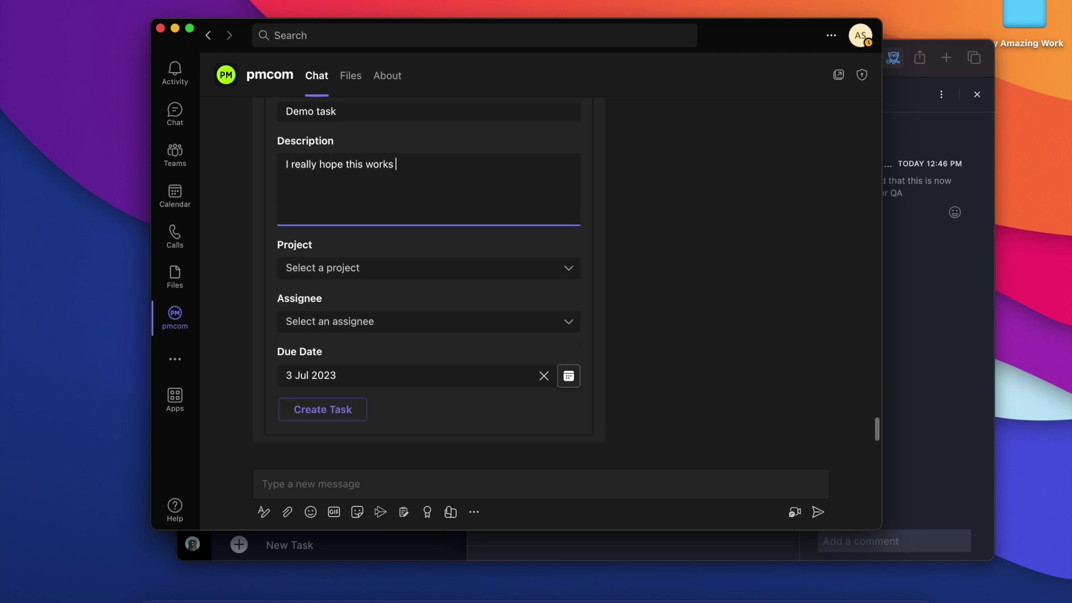
key(ctrl+super+space)
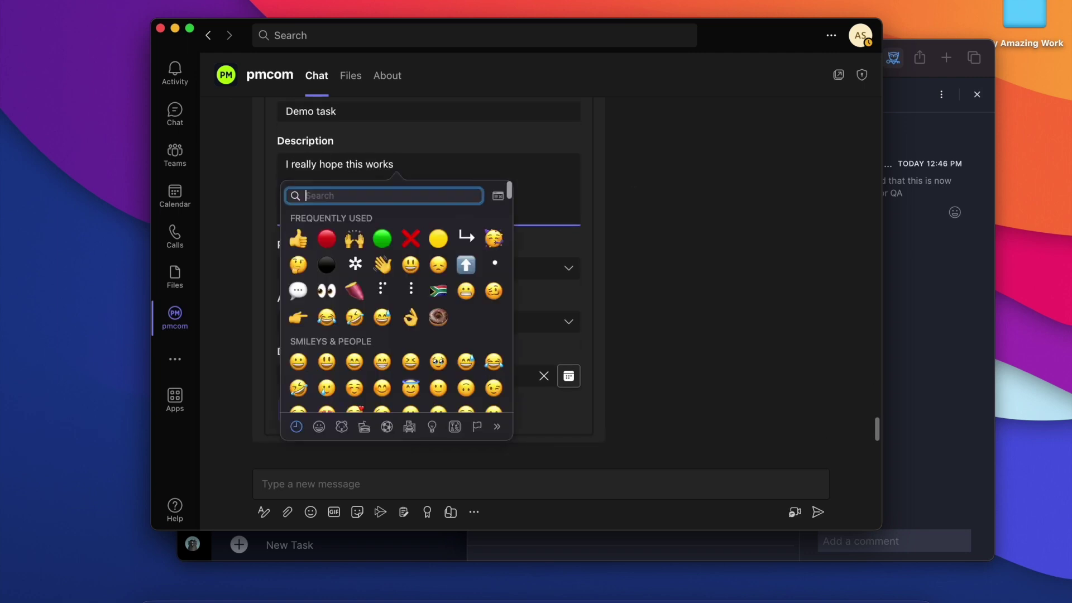
text(sweat)
key(Return)
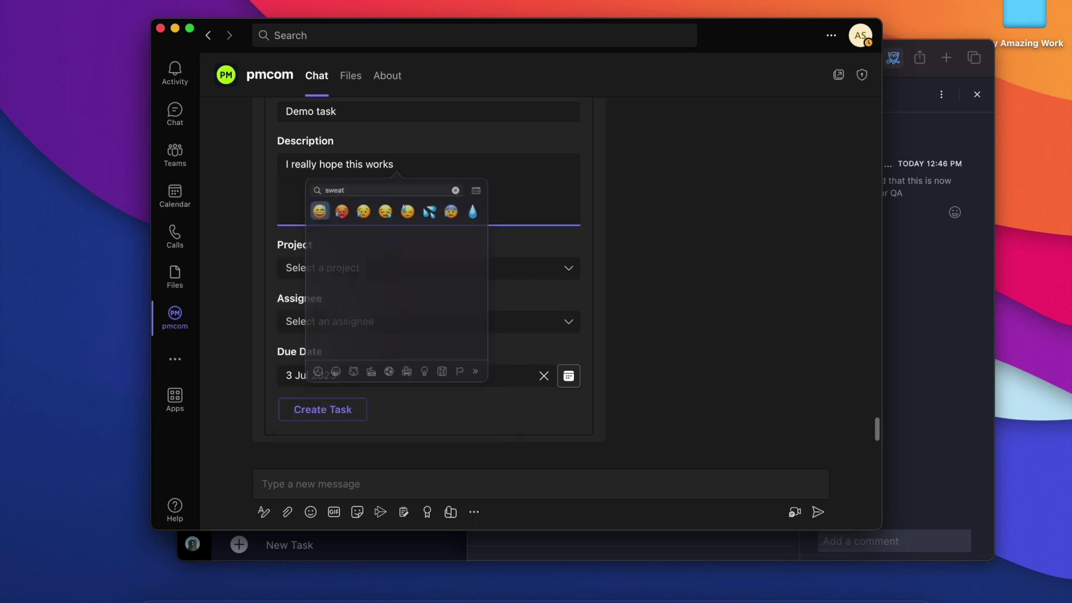
Set the new task's project to Mobile API Project.
click(346, 267)
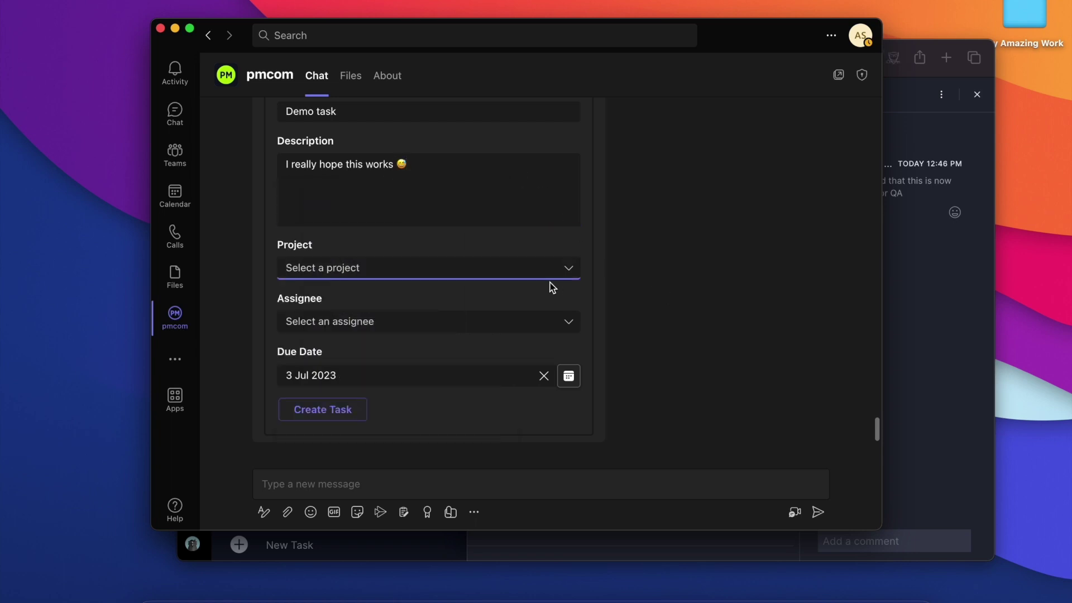
click(568, 271)
text(mobile)
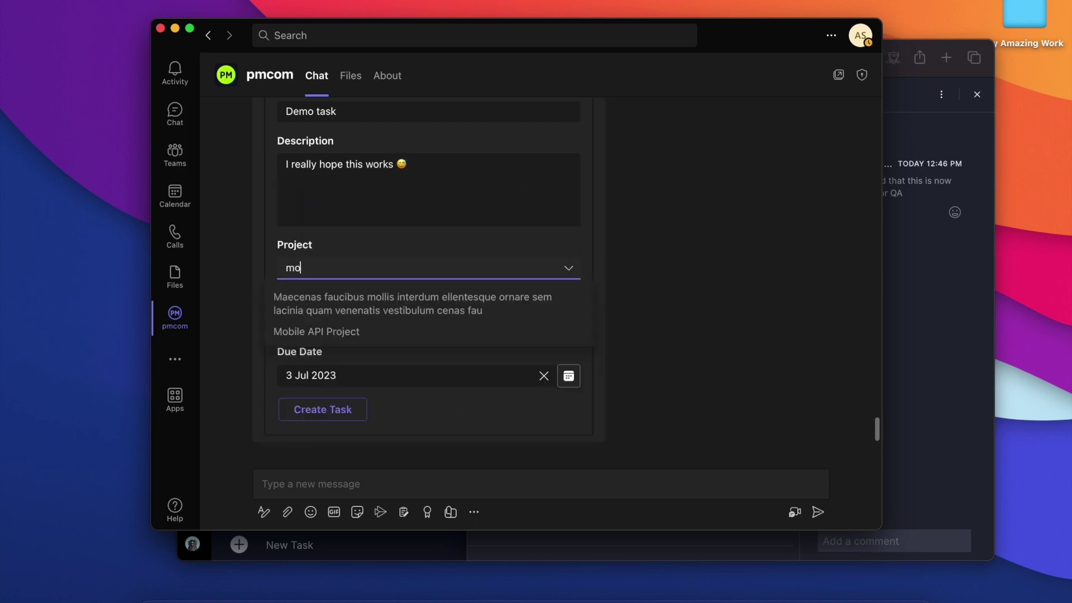
click(389, 297)
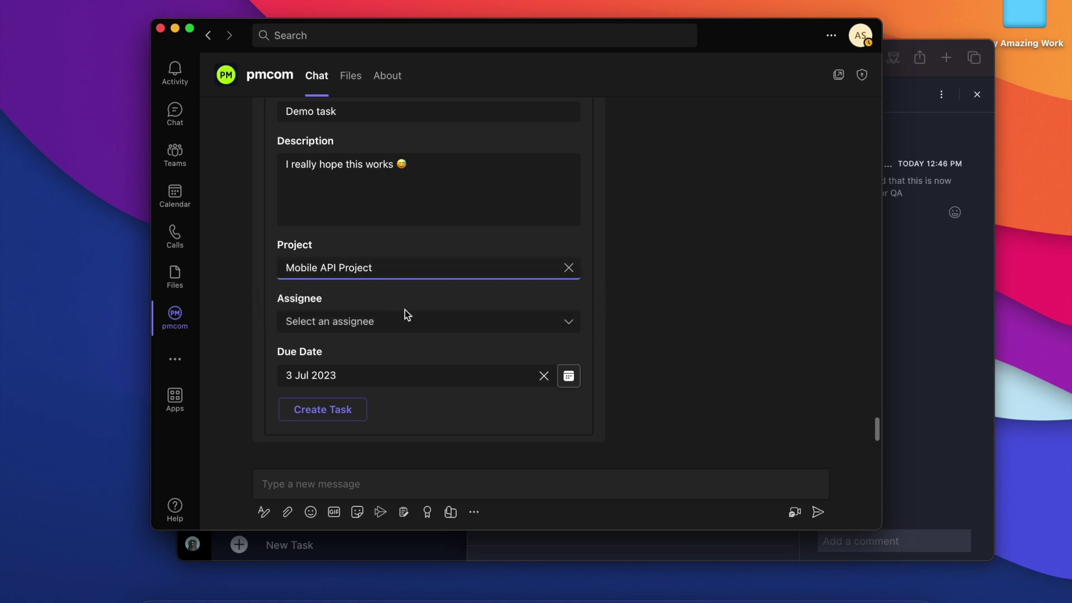
Assign the new task to the first person in the assignee list and create it.
click(568, 322)
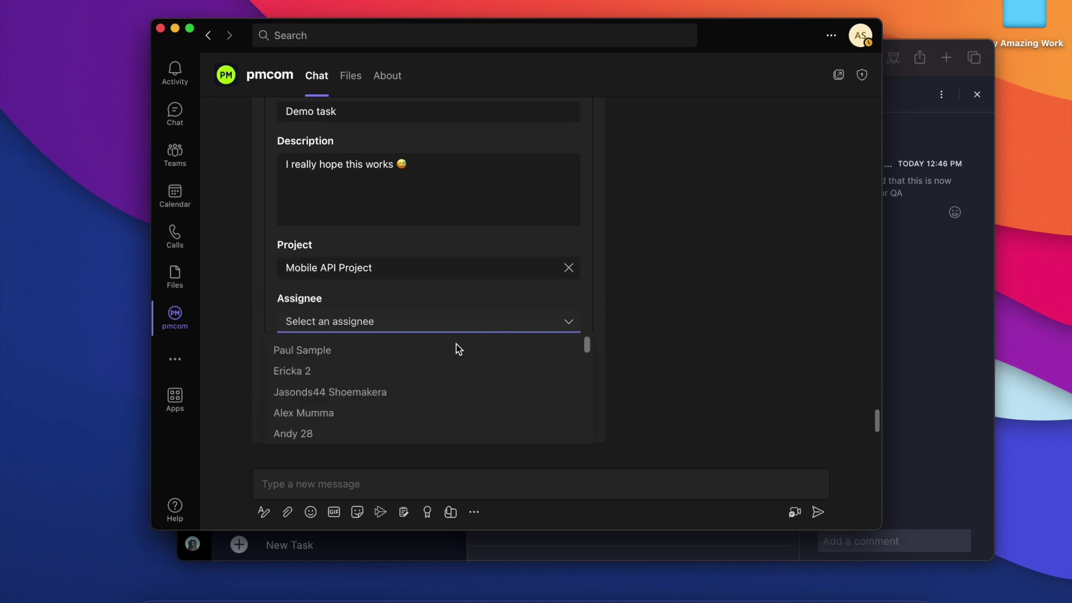
key(Escape)
click(323, 408)
Switch to the ProjectManager browser window and open Demo task at the end of the Mobile API Project task list.
click(916, 328)
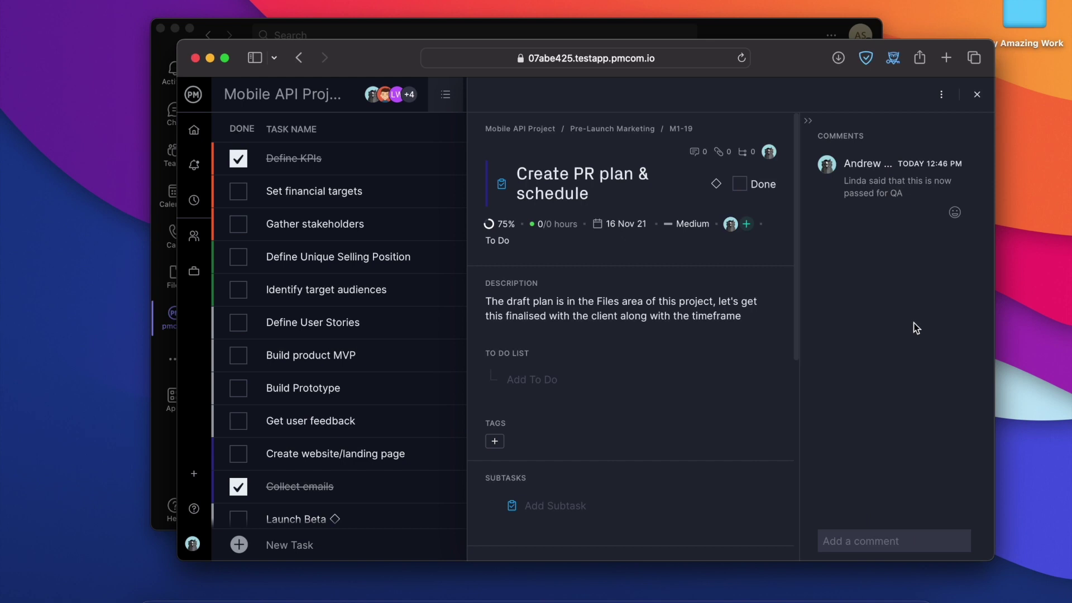
scroll(348, 374, down, 10)
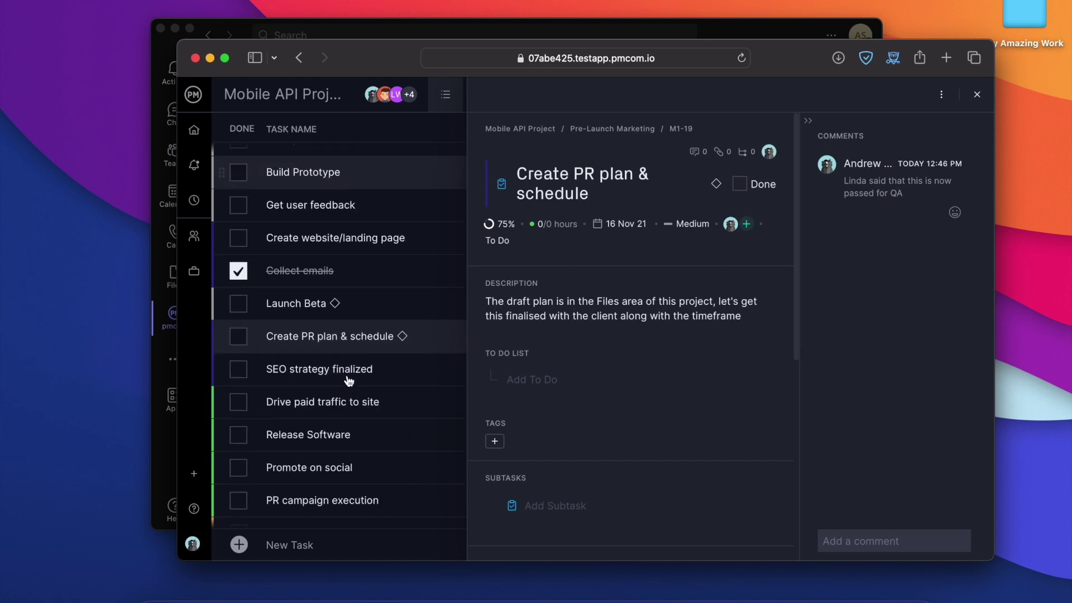
scroll(347, 382, down, 10)
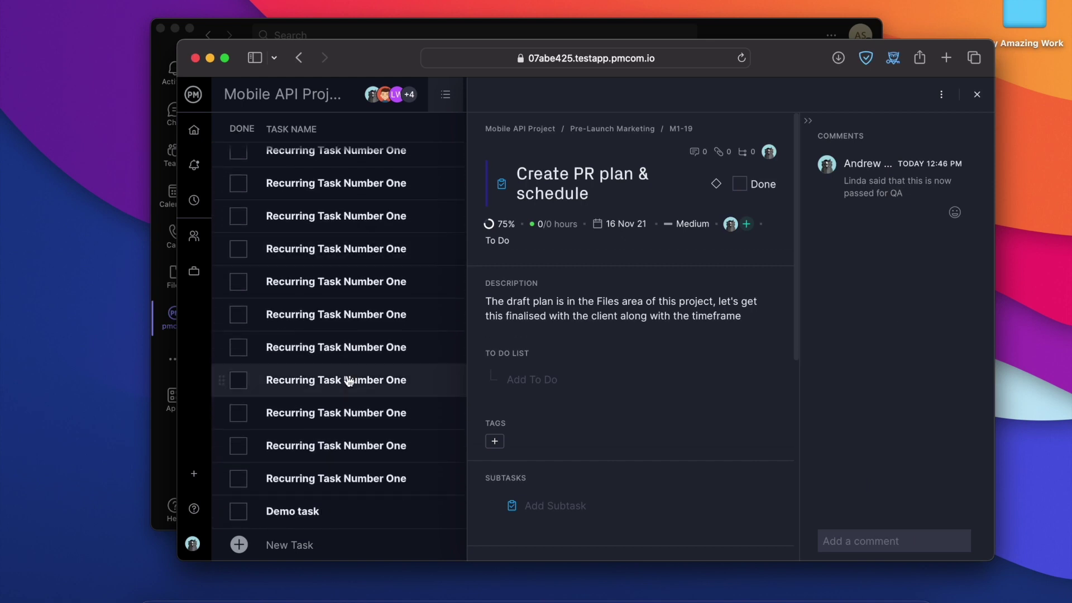
click(340, 514)
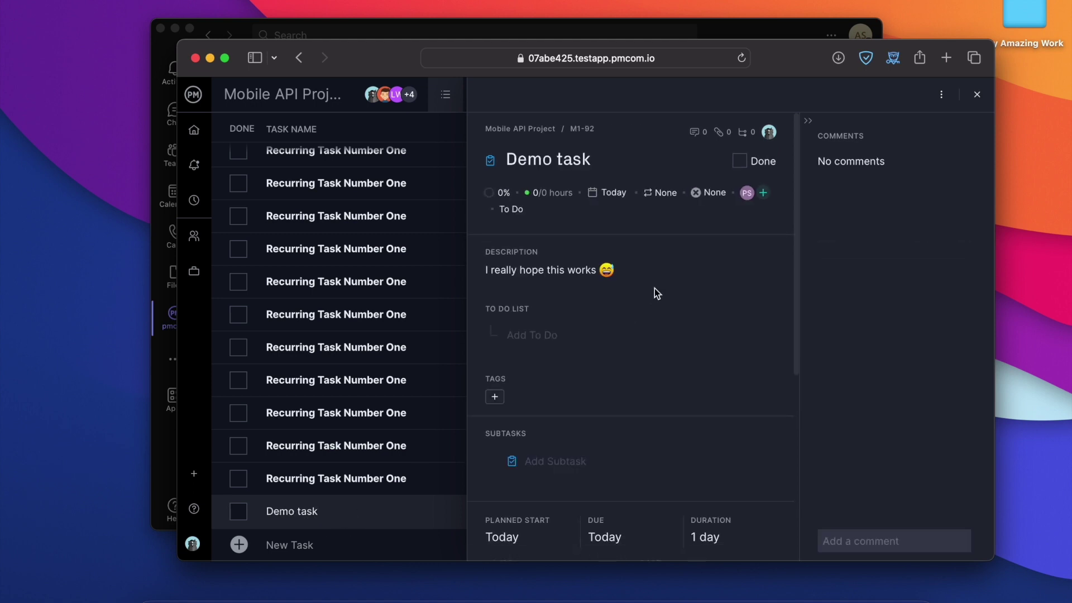
Add the comment "It works!" to Demo task.
click(825, 540)
text(It works!)
key(Return)
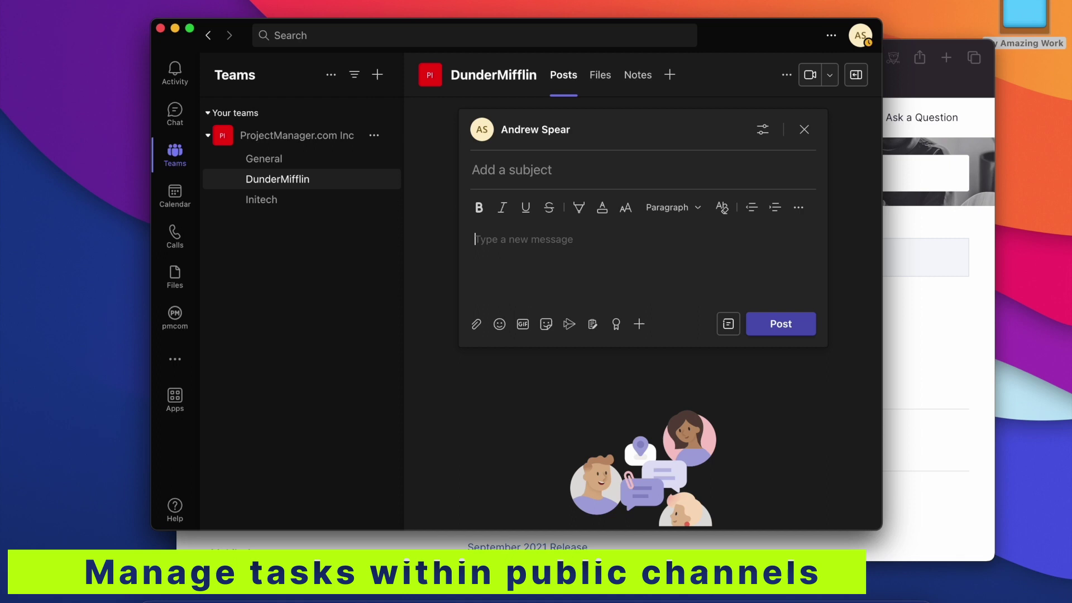
In the Teams DunderMifflin channel, post a pmcom mention with the command "task I22-17" and expand the bot's reply.
text(@pm)
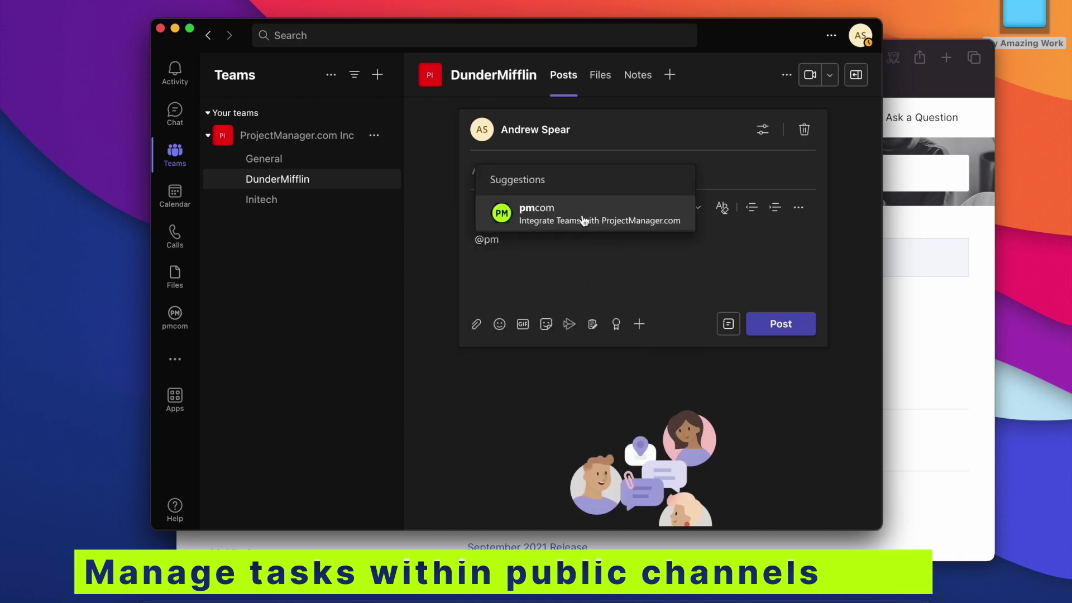
click(584, 218)
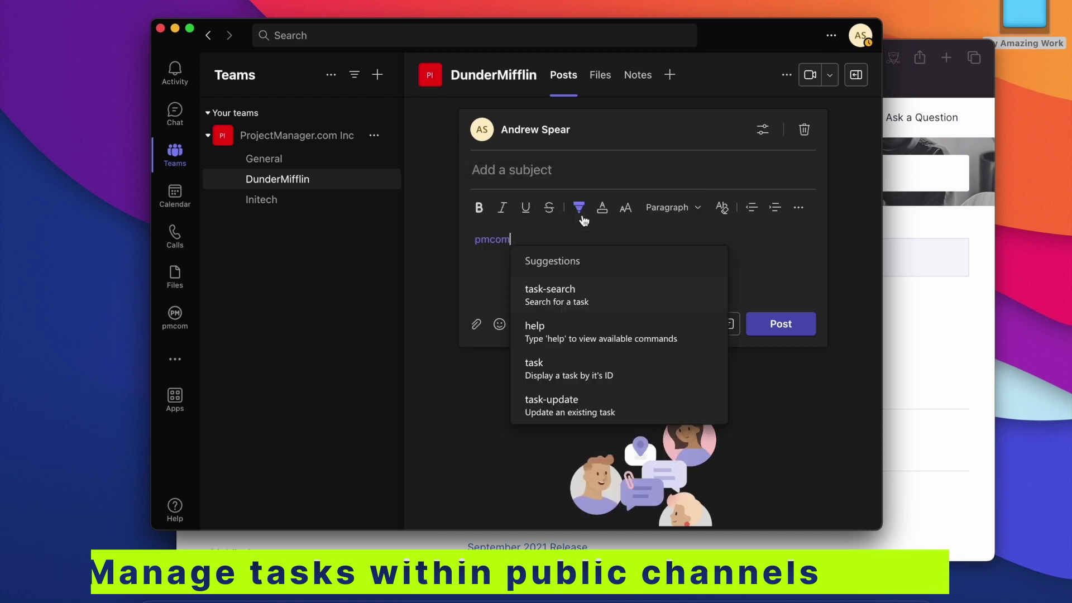
click(580, 369)
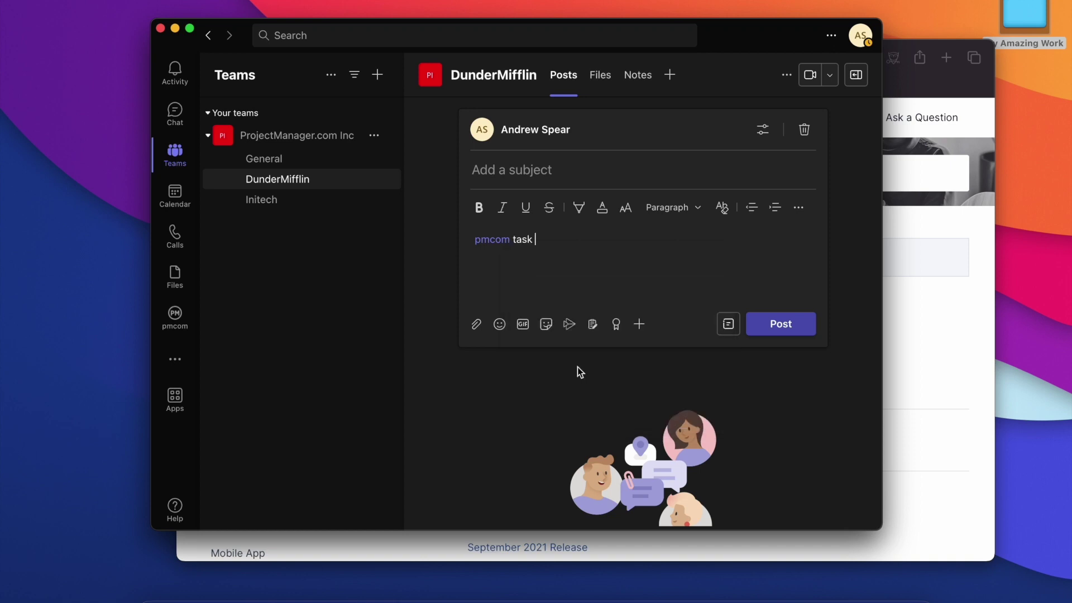
text(I22-17)
click(789, 329)
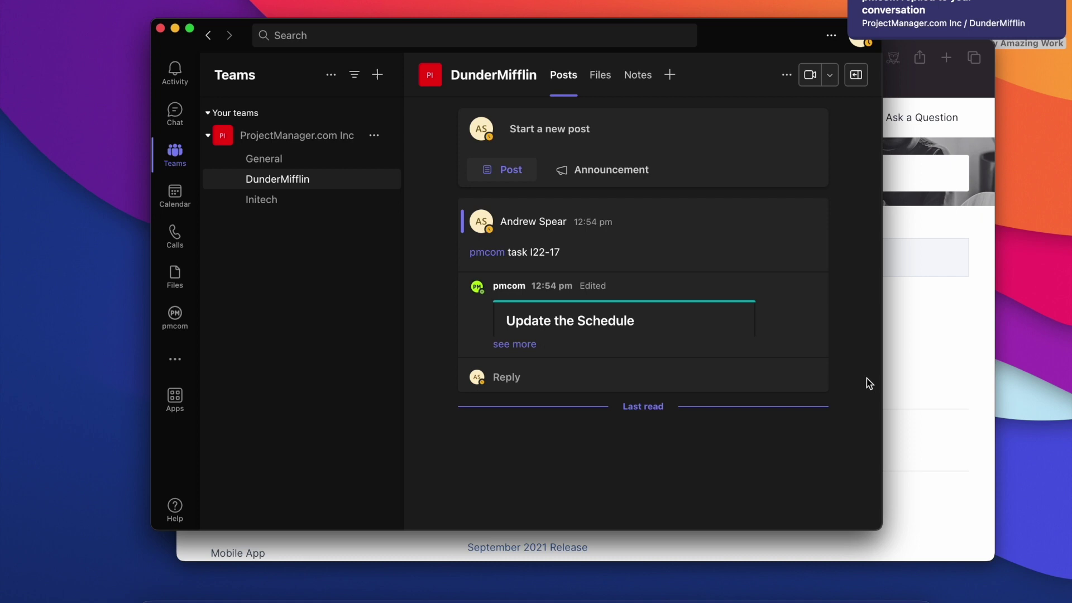
click(530, 346)
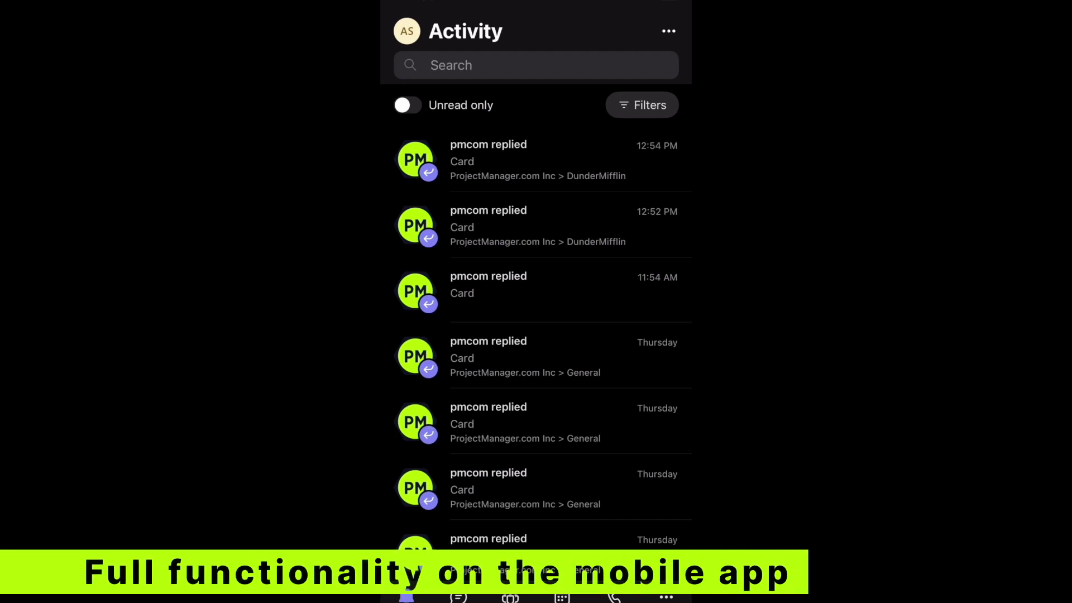
In the Teams mobile app, open the pmcom chat and send the command "task-search schedule".
click(458, 598)
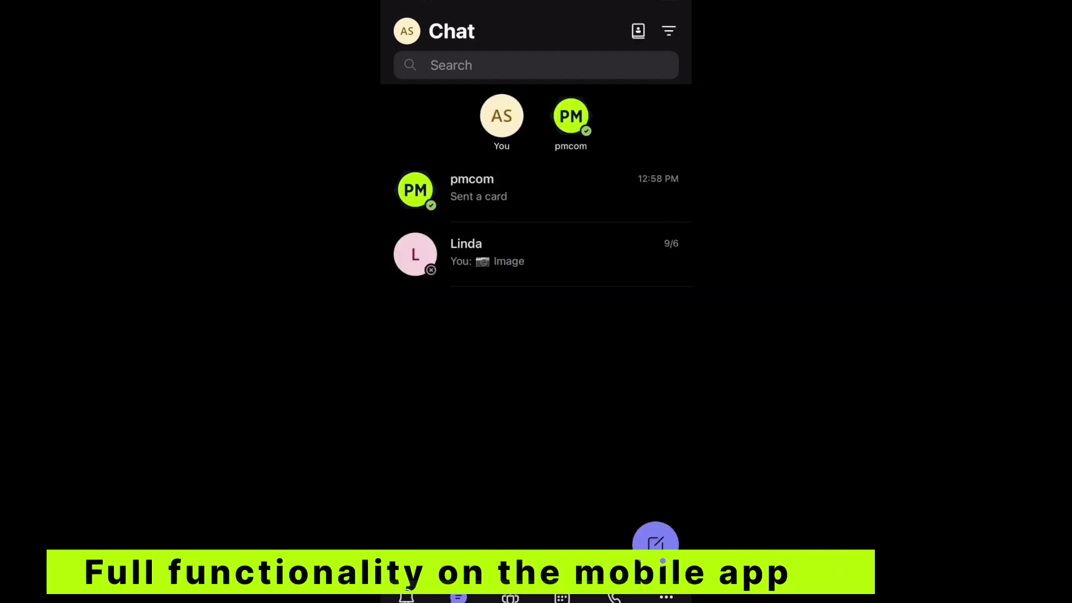
click(535, 190)
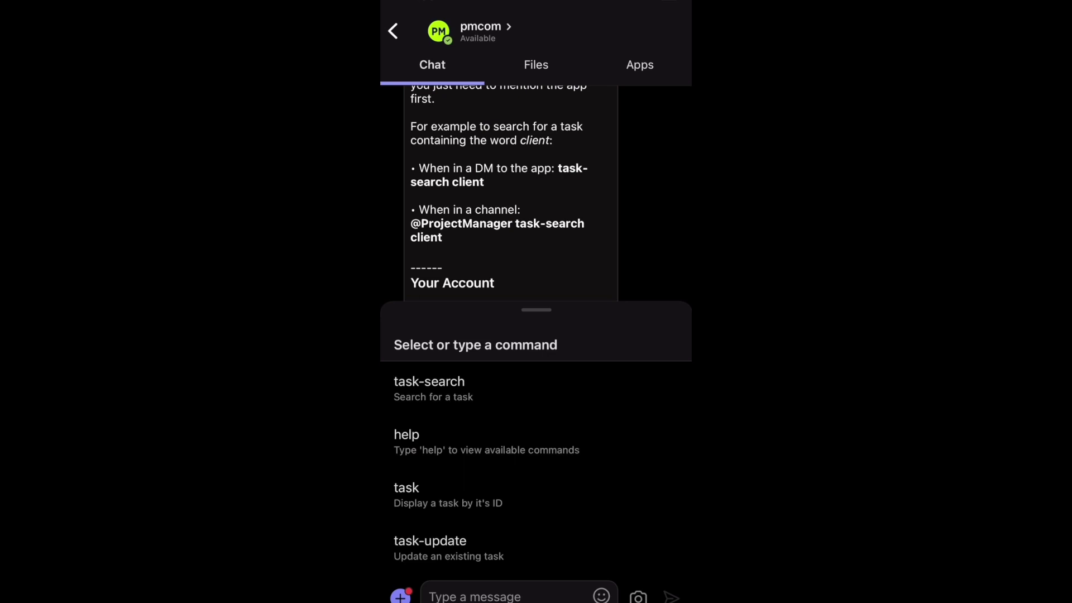
click(429, 385)
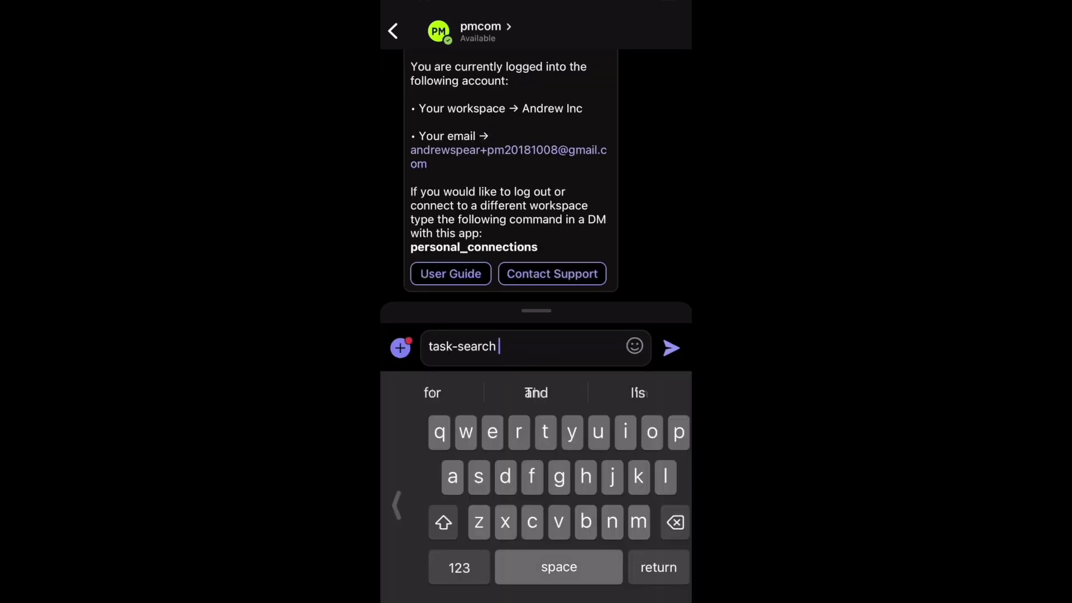
text(schedule)
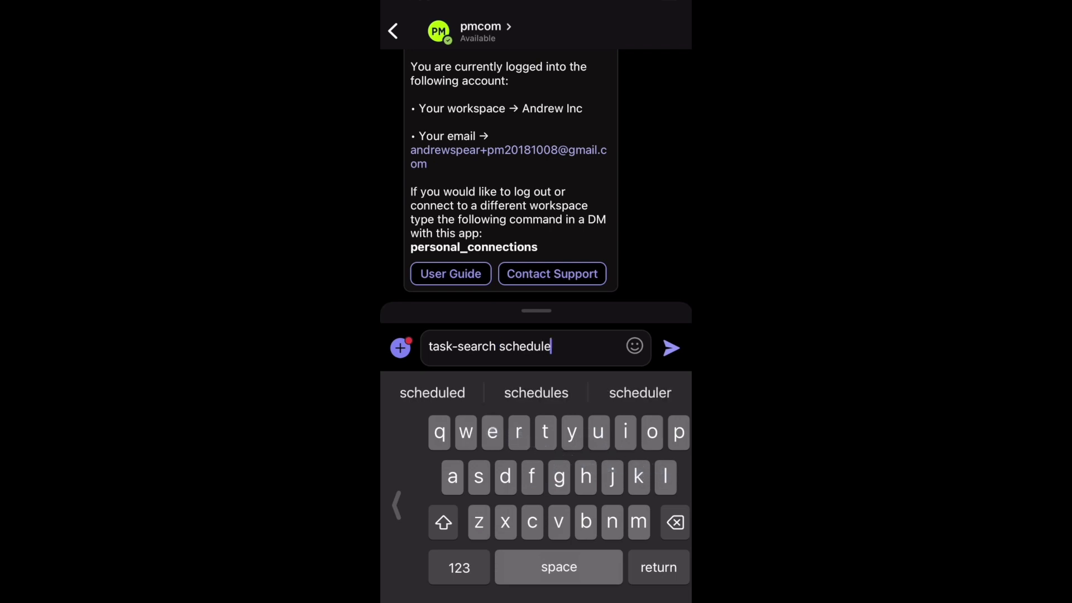
key(Return)
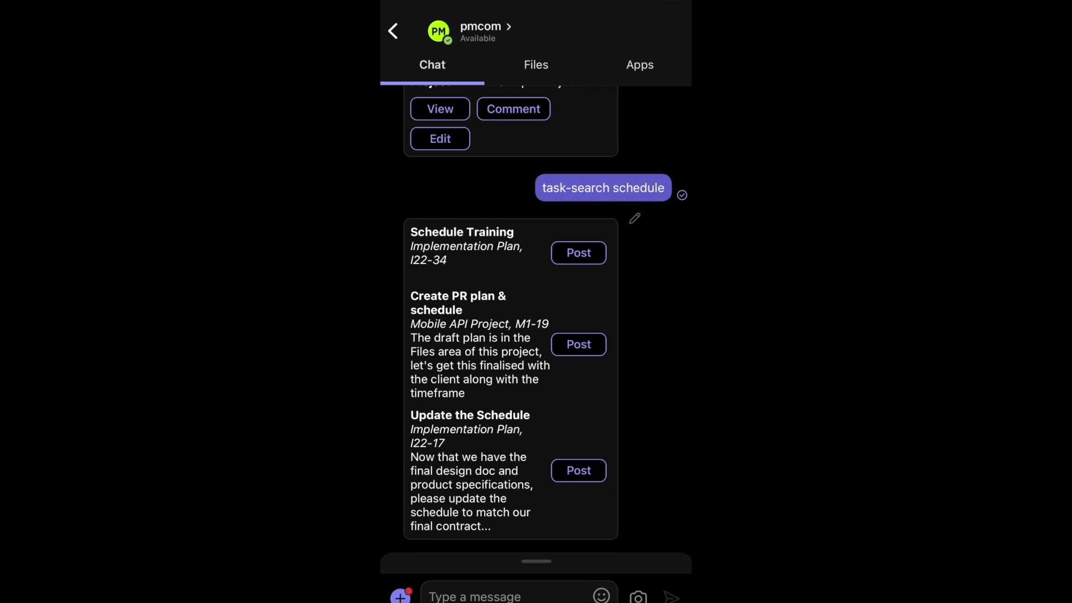
Post the "Create PR plan & schedule" task from the search results and save its progress as Done.
click(578, 343)
click(440, 139)
click(506, 433)
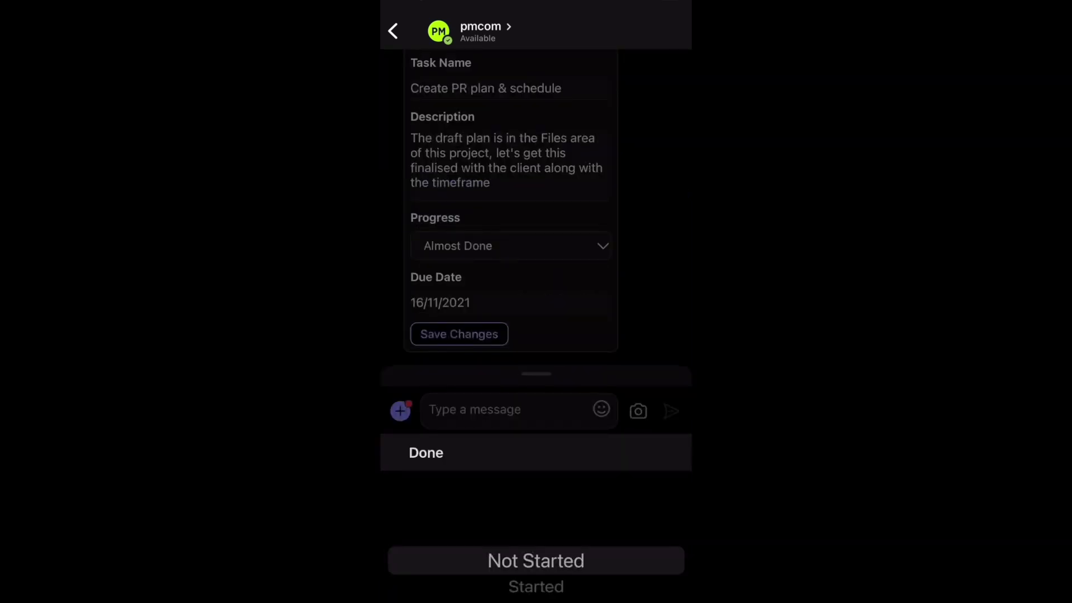
scroll(535, 560, down, 4)
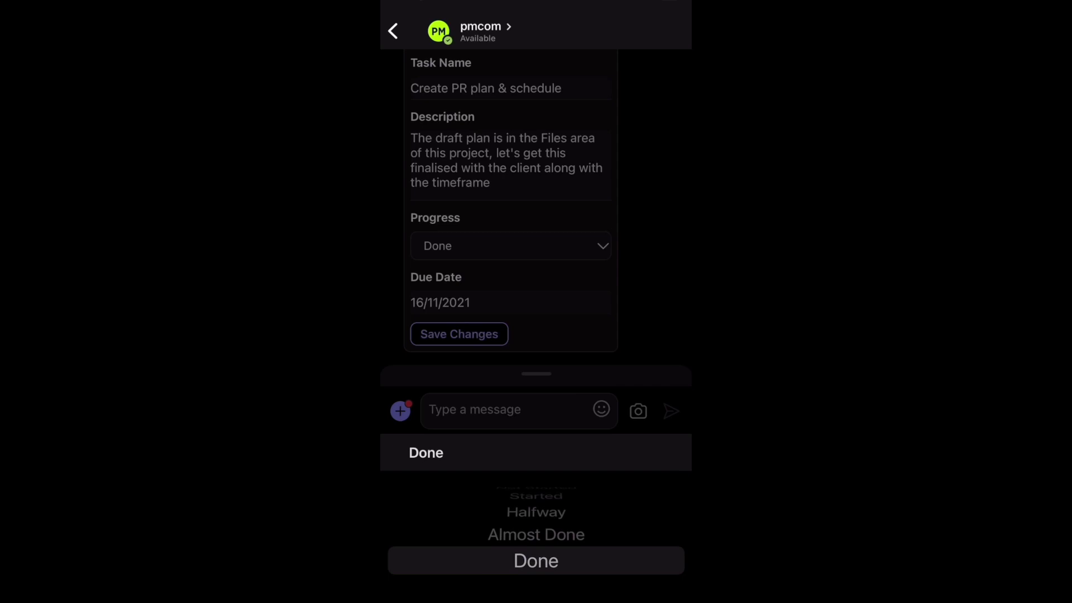
click(426, 453)
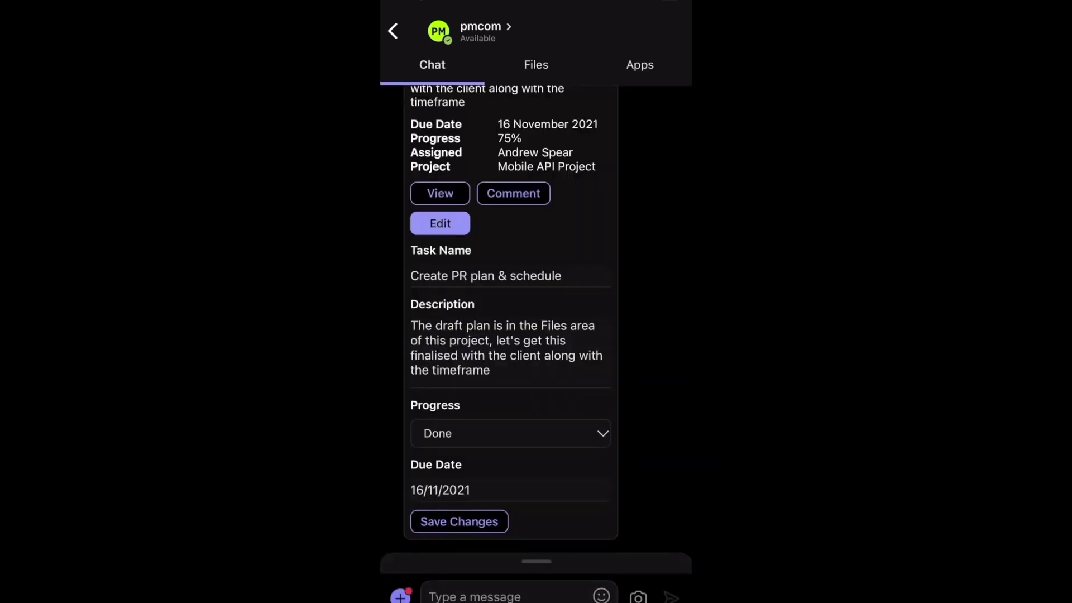
click(459, 522)
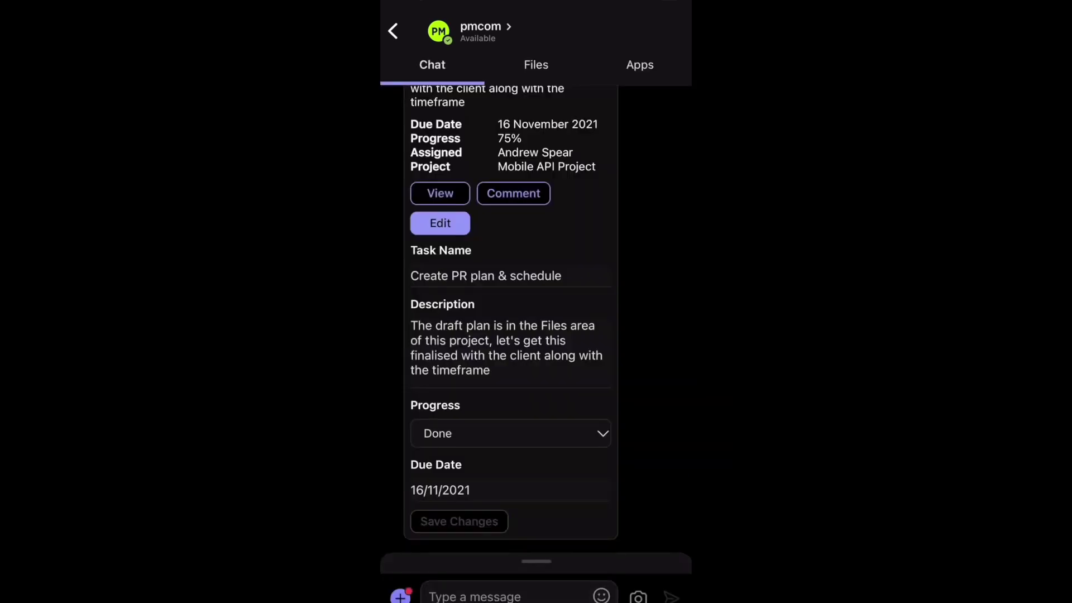
Switch to the ProjectManager mobile app to check the "Create PR plan & schedule" task.
drag(536, 600, 547, 491)
click(536, 302)
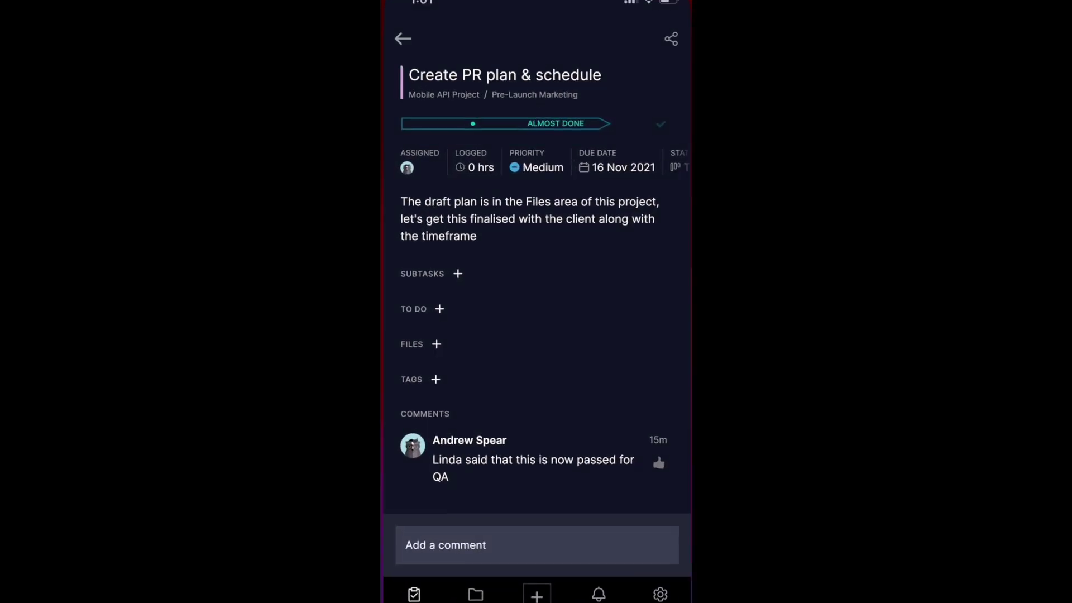